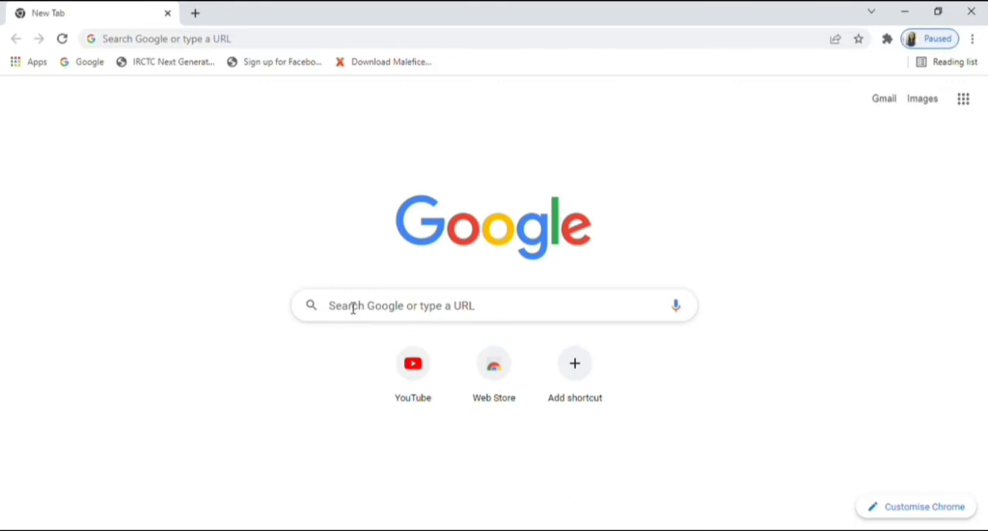
# Step: Search Google for "sarkari result" and open the SarkariResult.com website
pyautogui.click(353, 308)
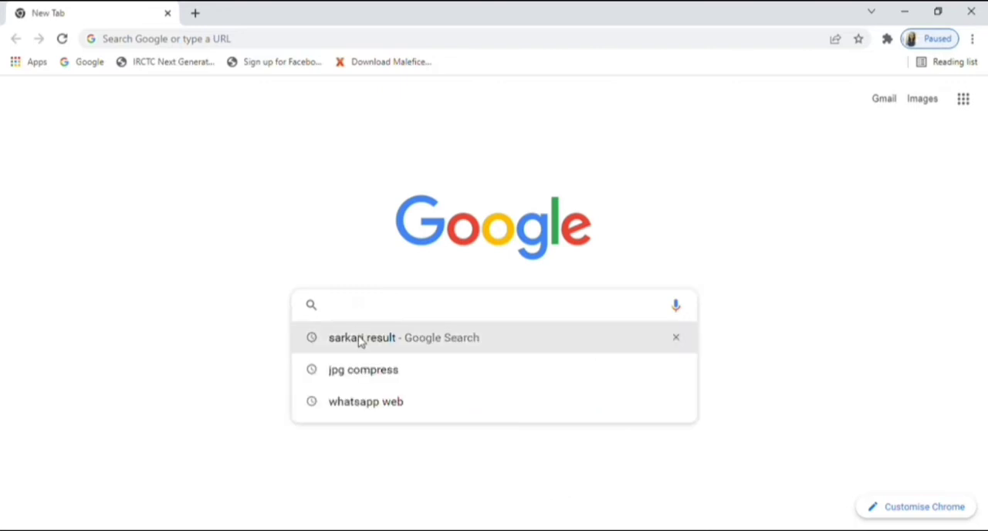
pyautogui.click(360, 342)
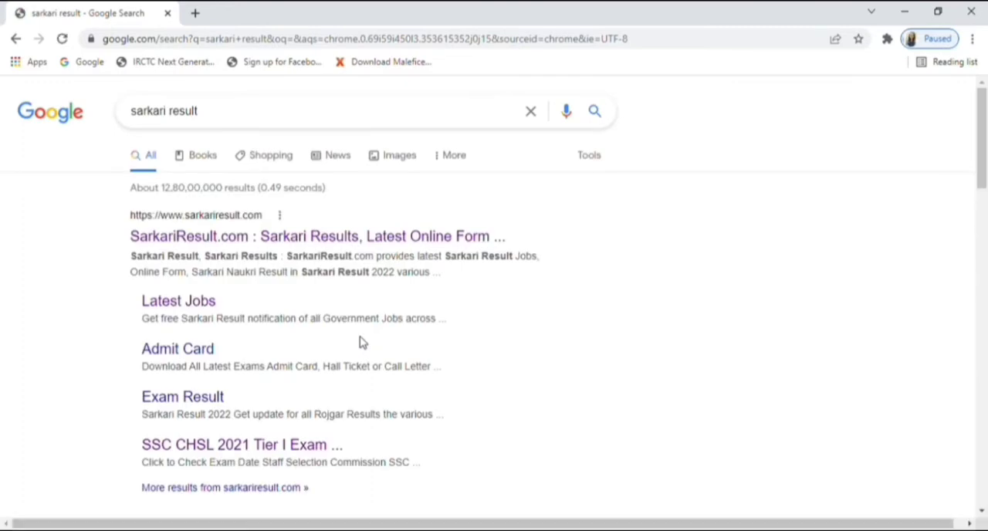
pyautogui.click(315, 237)
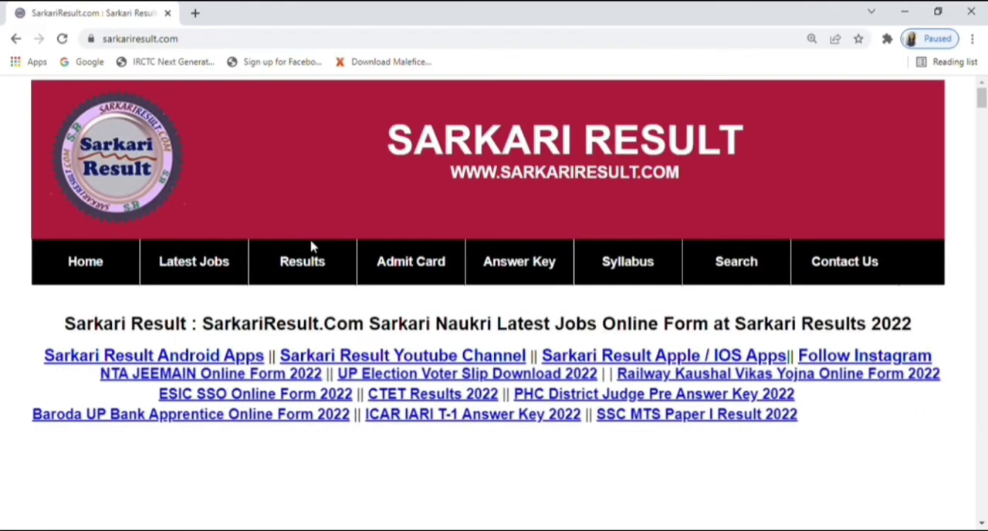
# Step: Open the JSSC Excise Constable Online Form 2022 posting from the Latest Jobs list
pyautogui.scroll(-8, 651, 303)
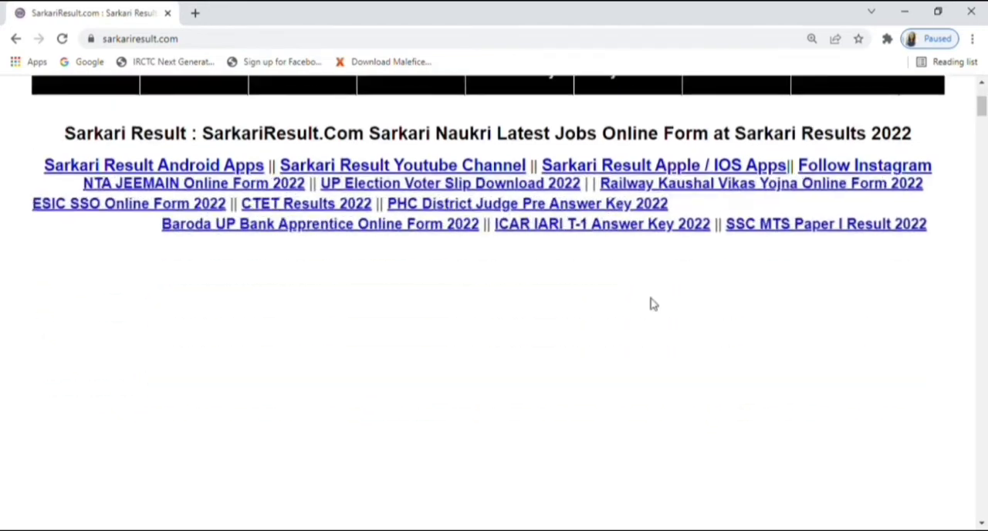
pyautogui.scroll(-7, 651, 304)
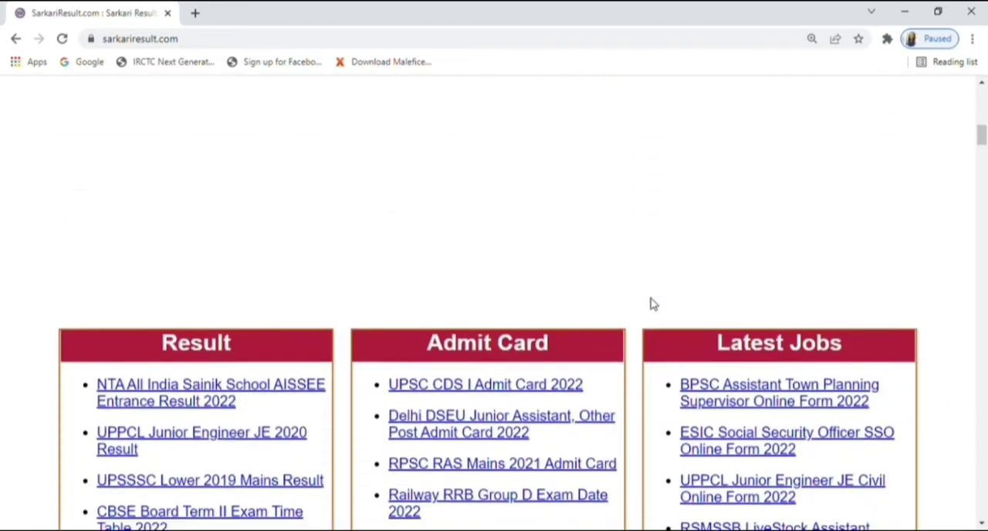
pyautogui.scroll(-5, 651, 304)
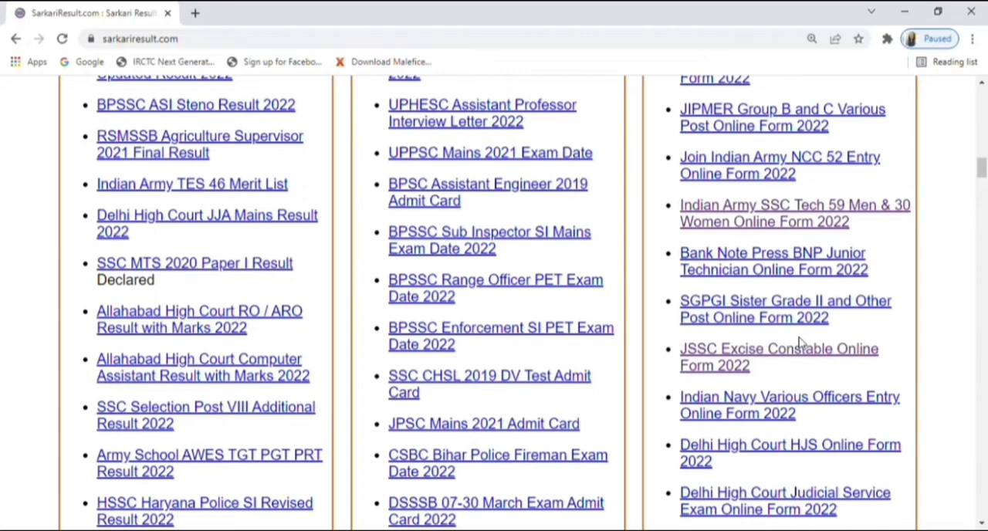
pyautogui.scroll(1, 799, 343)
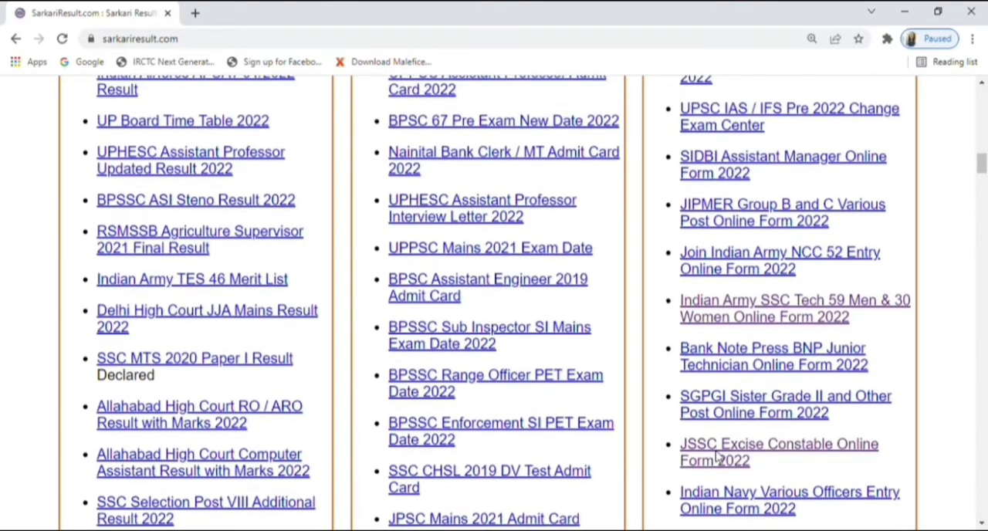
pyautogui.click(727, 459)
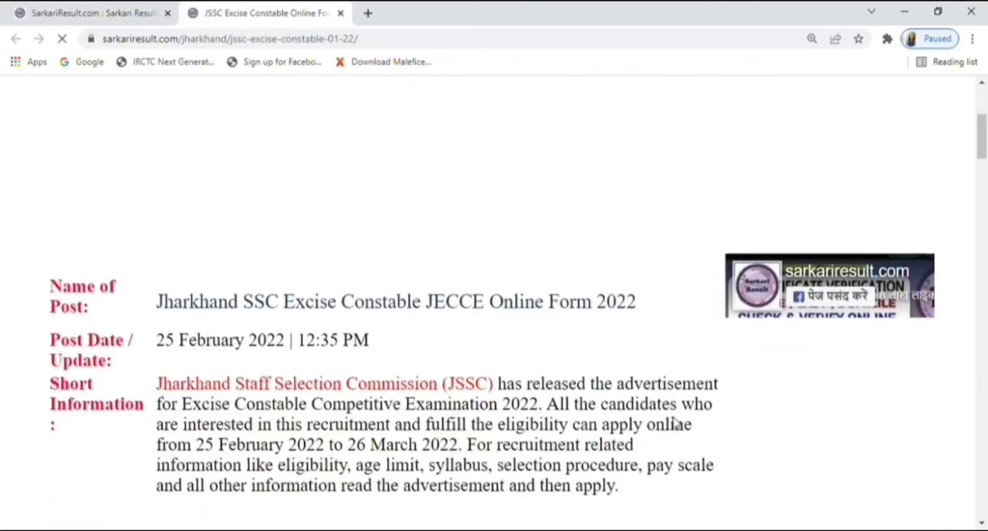
# Step: Follow the posting's Apply Online link and start a New Registration on the JSSC site
pyautogui.scroll(-15, 676, 423)
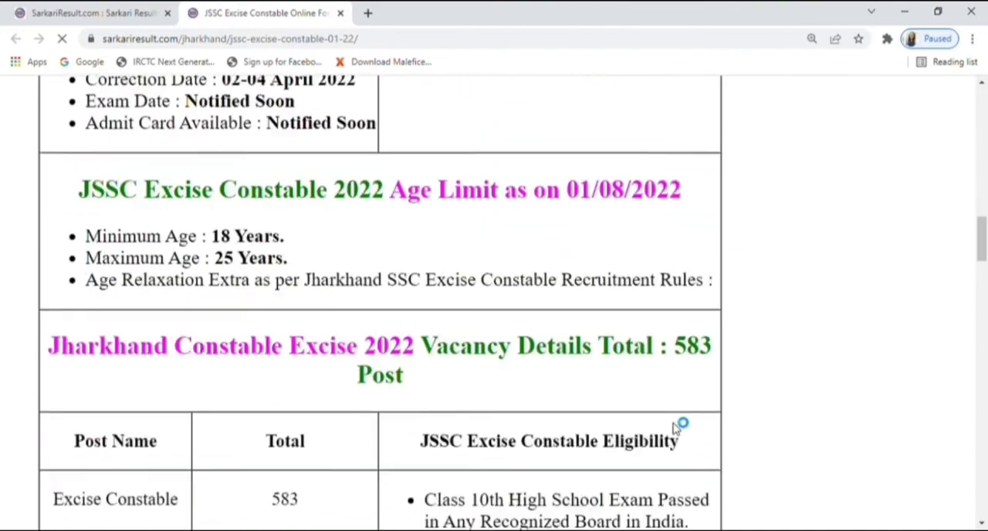
pyautogui.scroll(-15, 675, 423)
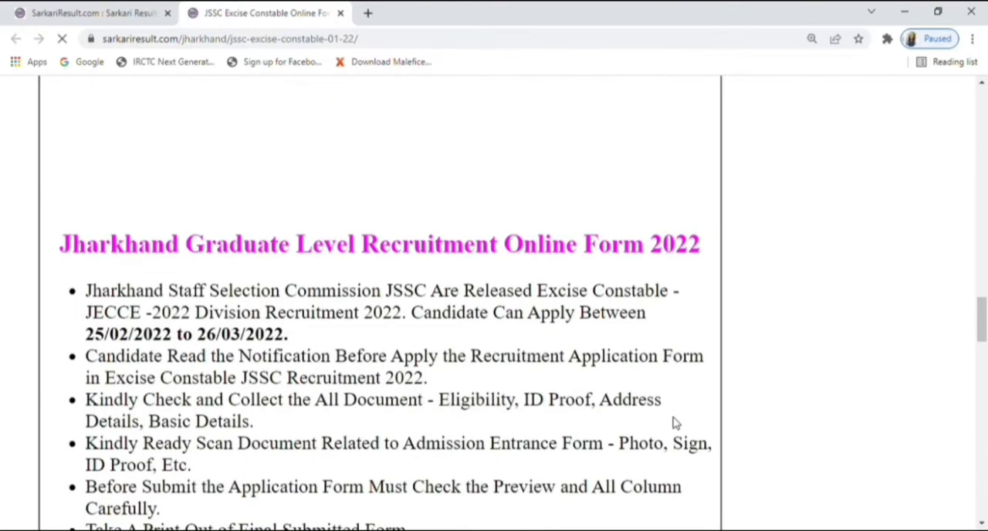
pyautogui.scroll(-10, 673, 423)
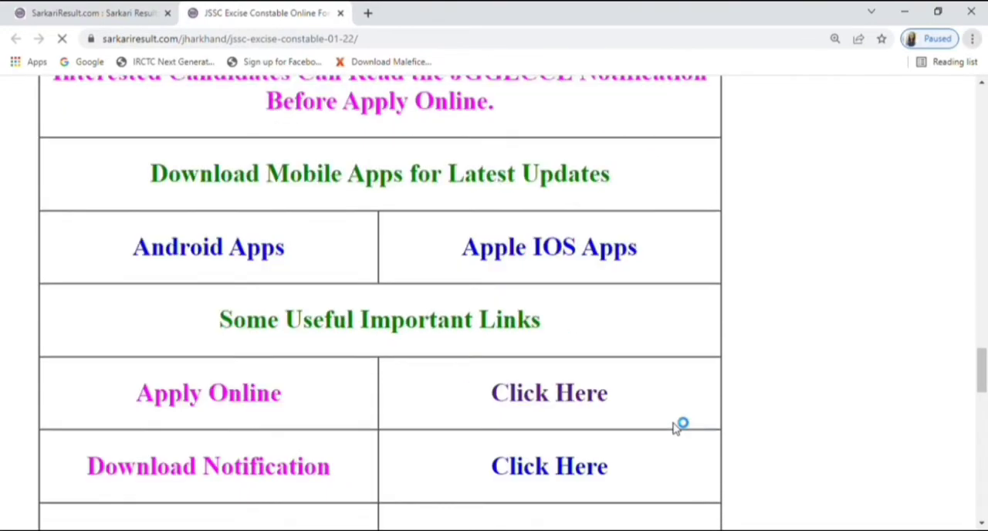
pyautogui.scroll(-3, 676, 425)
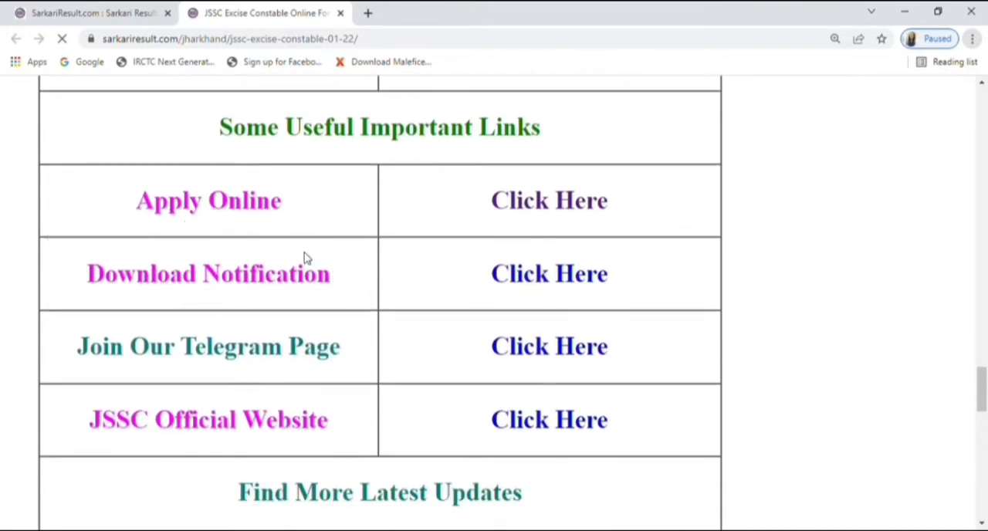
pyautogui.click(545, 211)
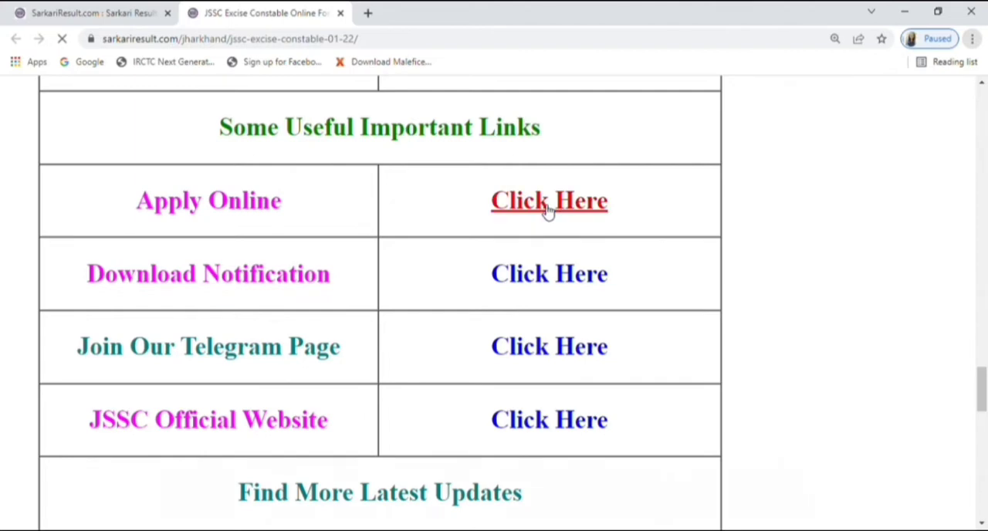
pyautogui.scroll(-3, 545, 211)
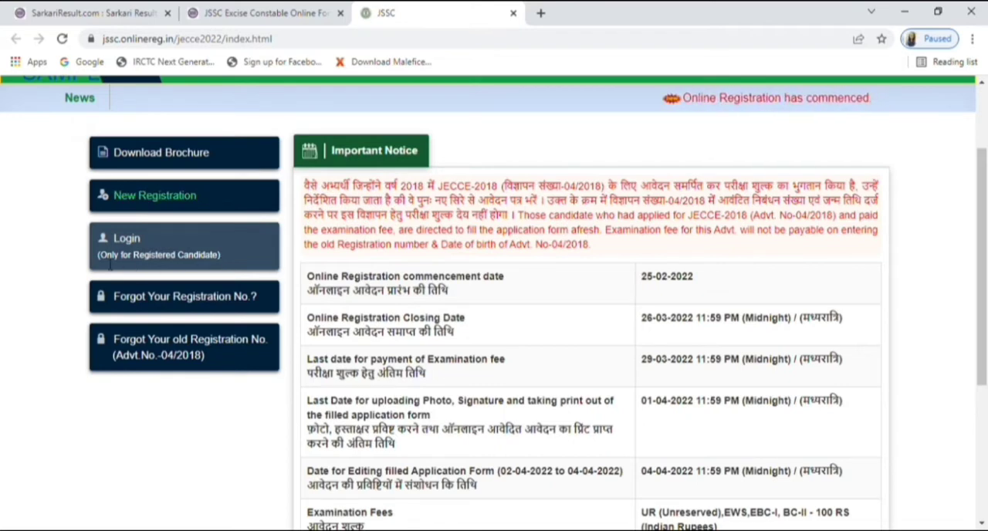
pyautogui.click(171, 203)
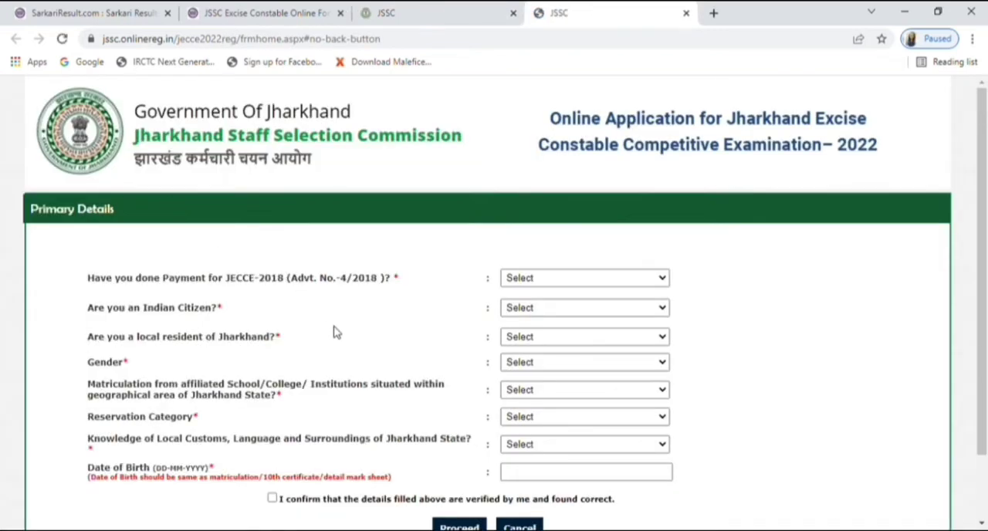
# Step: In Primary Details, answer No to having paid for JECCE-2018 and Yes to being an Indian citizen
pyautogui.scroll(-2, 335, 332)
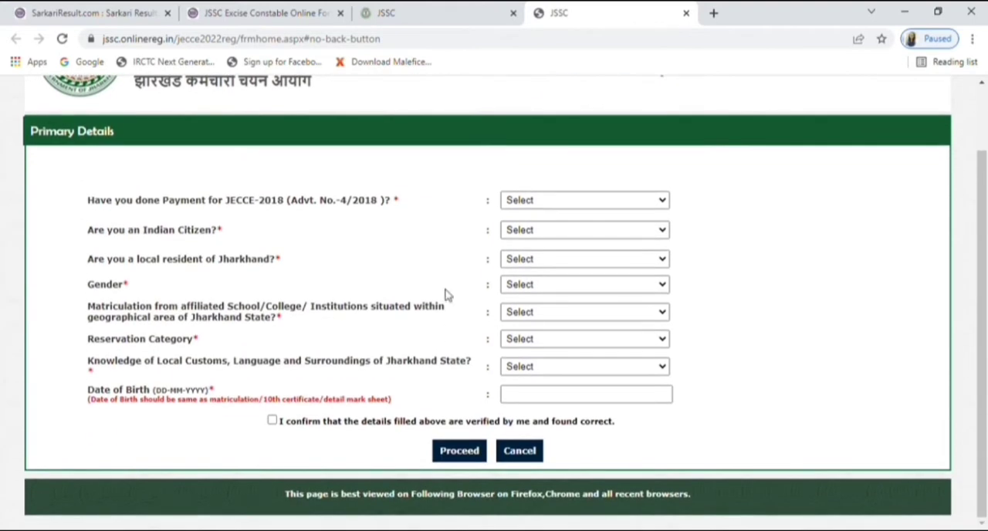
pyautogui.click(662, 203)
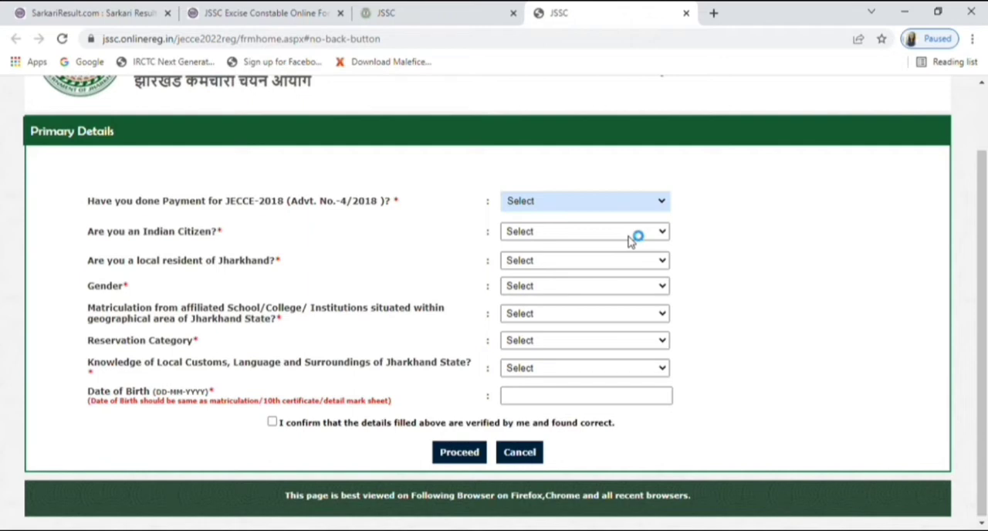
pyautogui.click(632, 241)
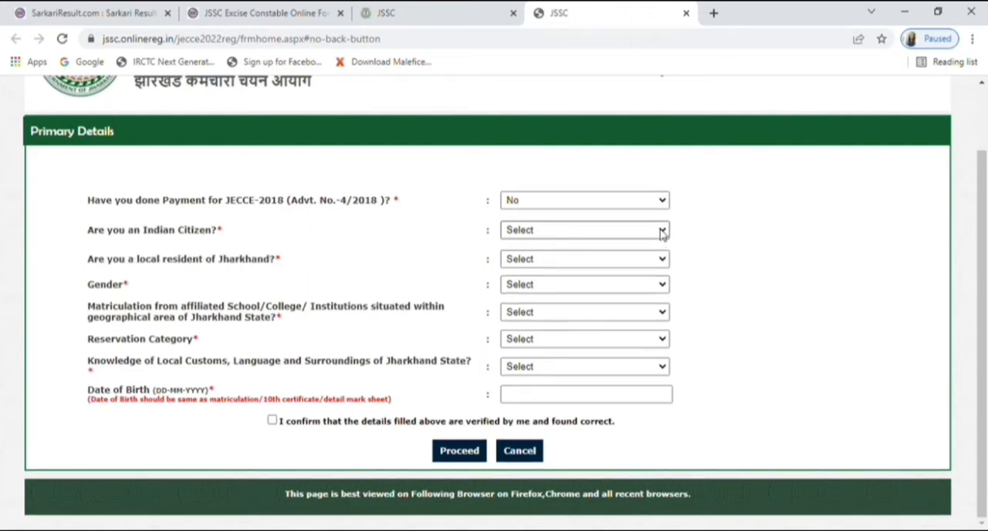
pyautogui.click(663, 231)
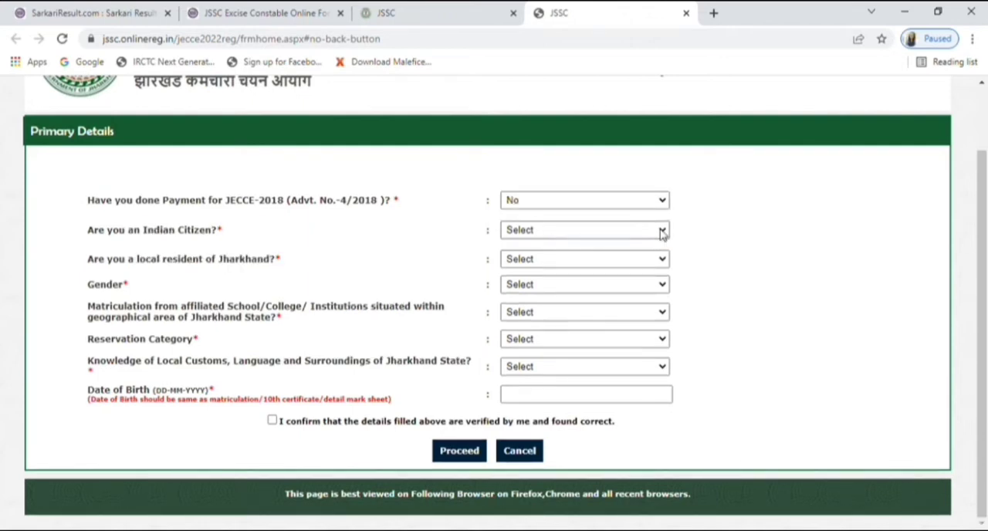
pyautogui.click(645, 278)
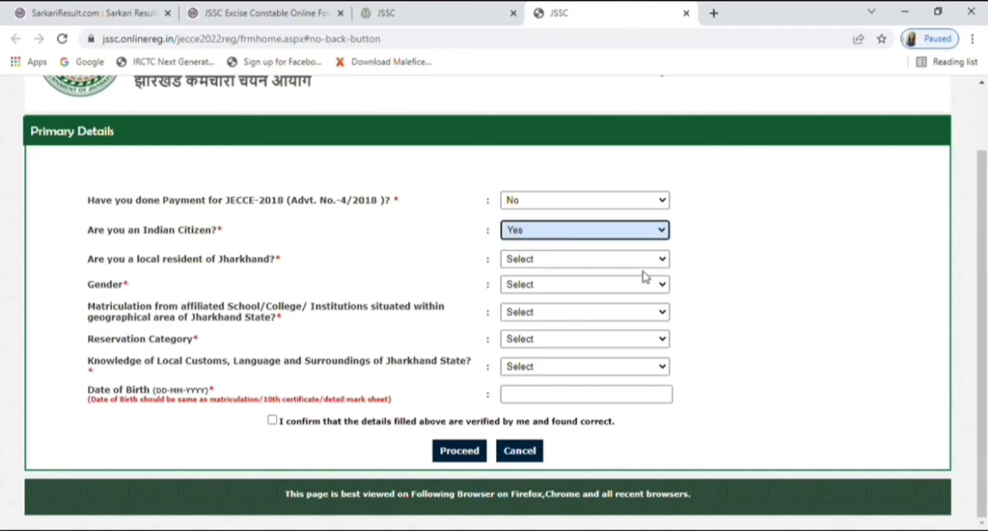
# Step: Answer Yes to being a local resident of Jharkhand
pyautogui.click(663, 261)
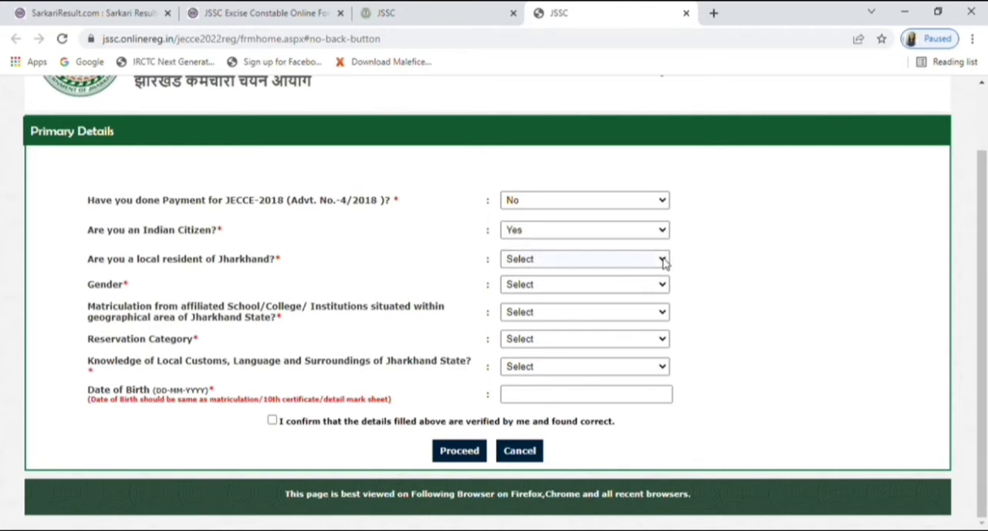
pyautogui.click(662, 260)
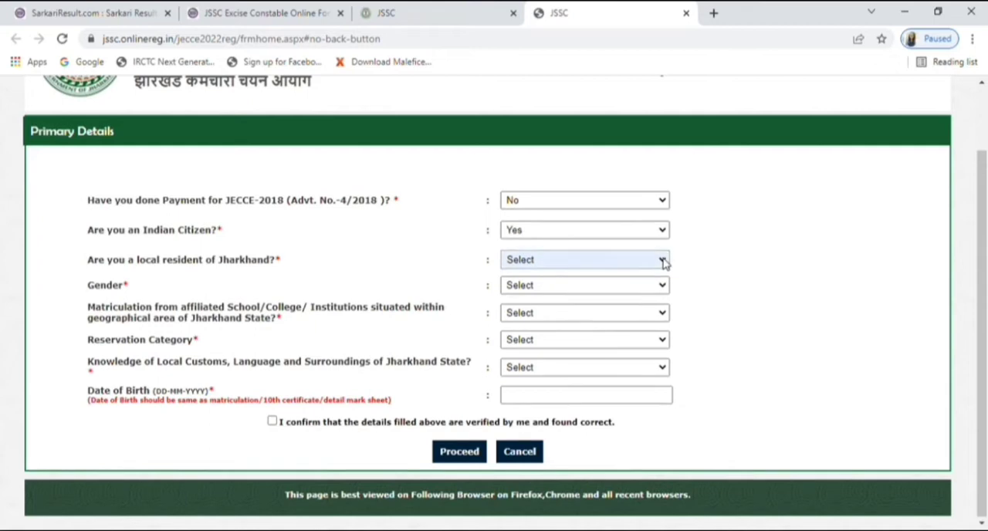
pyautogui.click(645, 307)
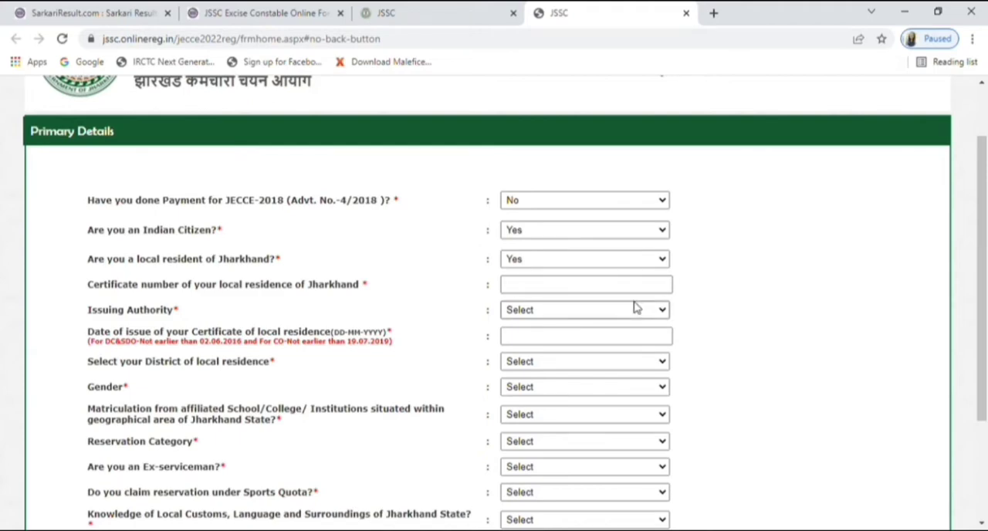
# Step: Set the residence certificate's issuing authority to SDO and the district of local residence to PALAMU
pyautogui.scroll(-2, 635, 307)
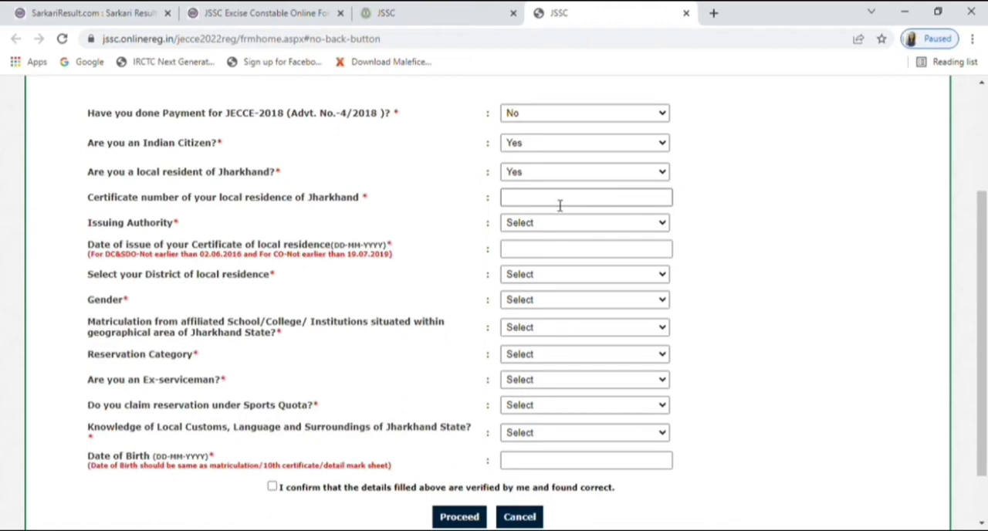
pyautogui.click(662, 223)
pyautogui.click(632, 255)
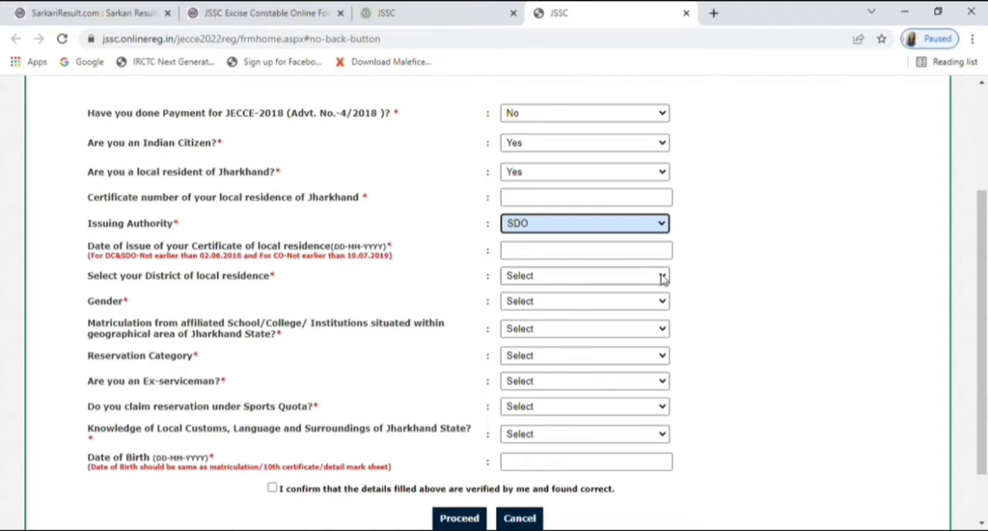
pyautogui.click(662, 276)
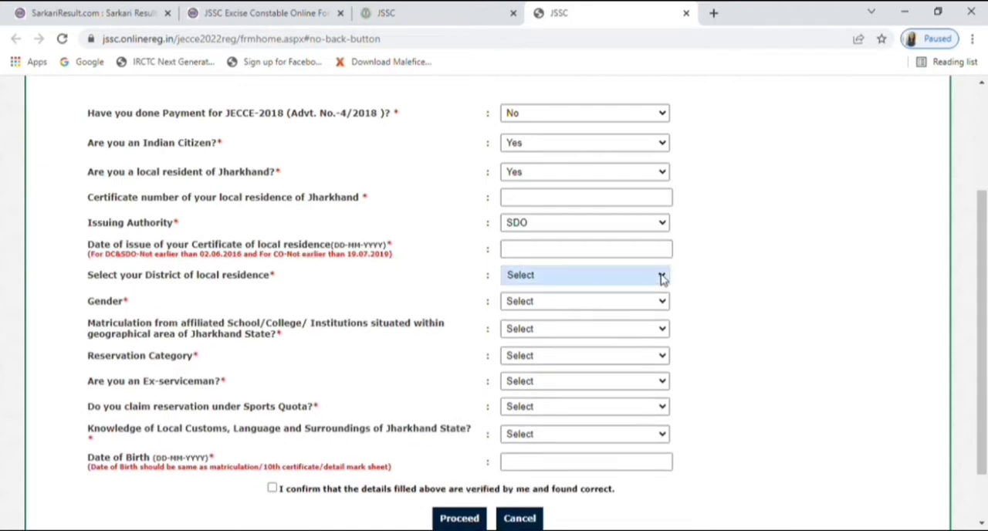
pyautogui.scroll(-1, 662, 280)
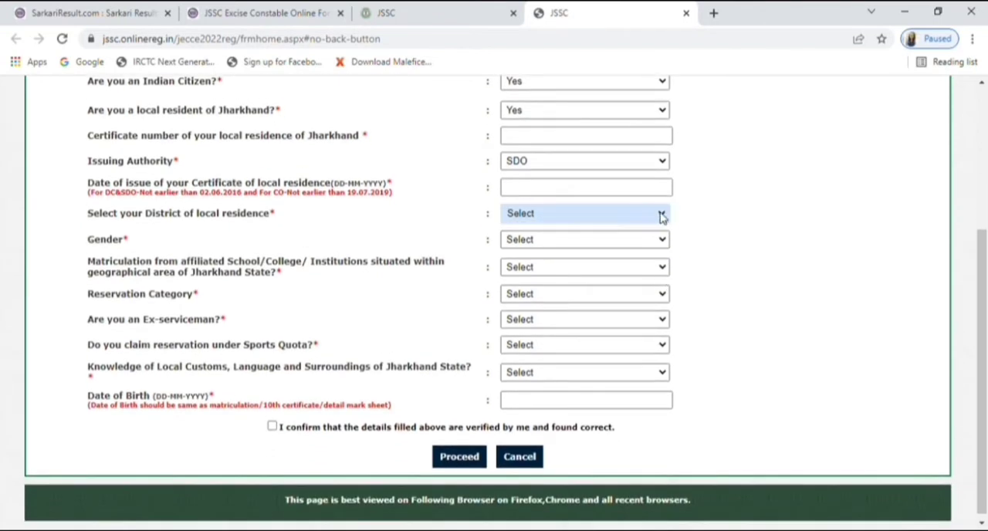
pyautogui.click(546, 449)
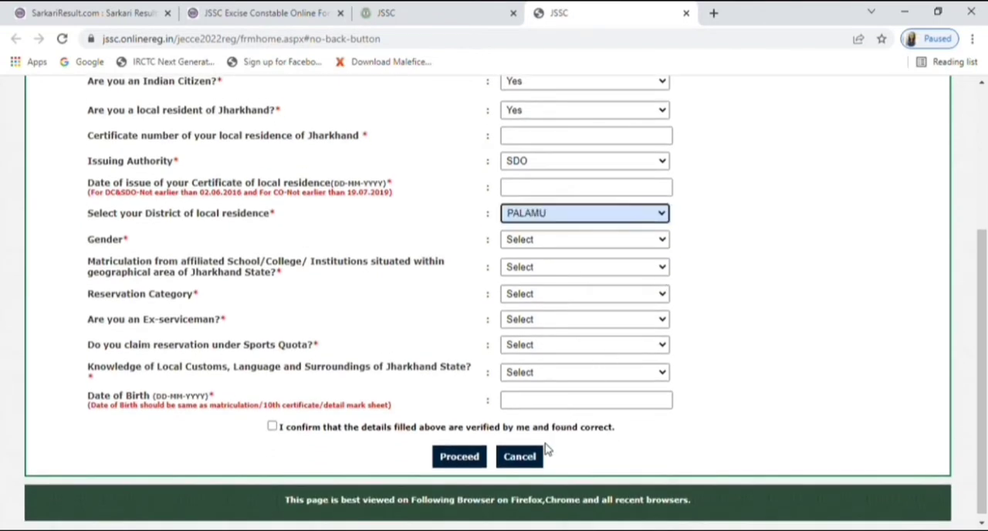
# Step: Set the gender to Female and answer Yes to matriculation from an institution within Jharkhand State
pyautogui.click(661, 241)
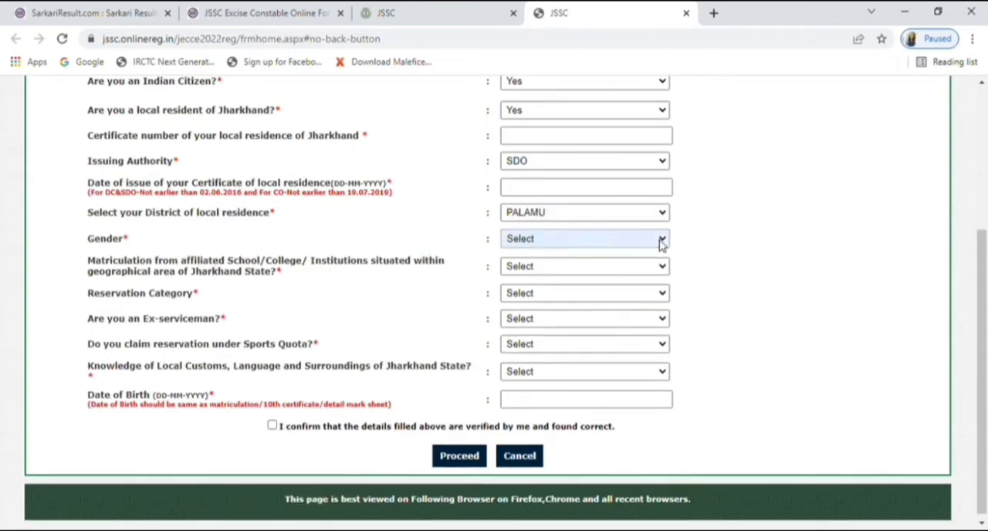
pyautogui.click(621, 284)
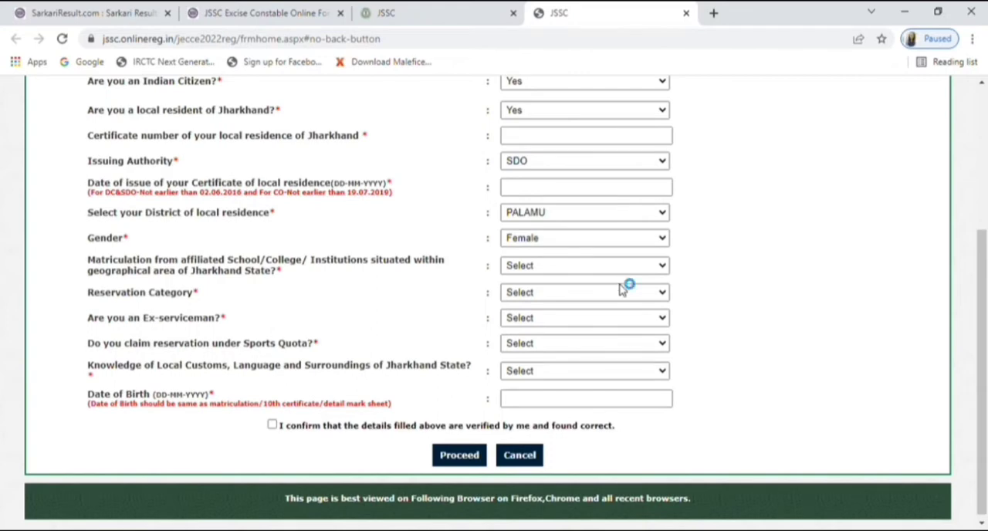
pyautogui.click(661, 267)
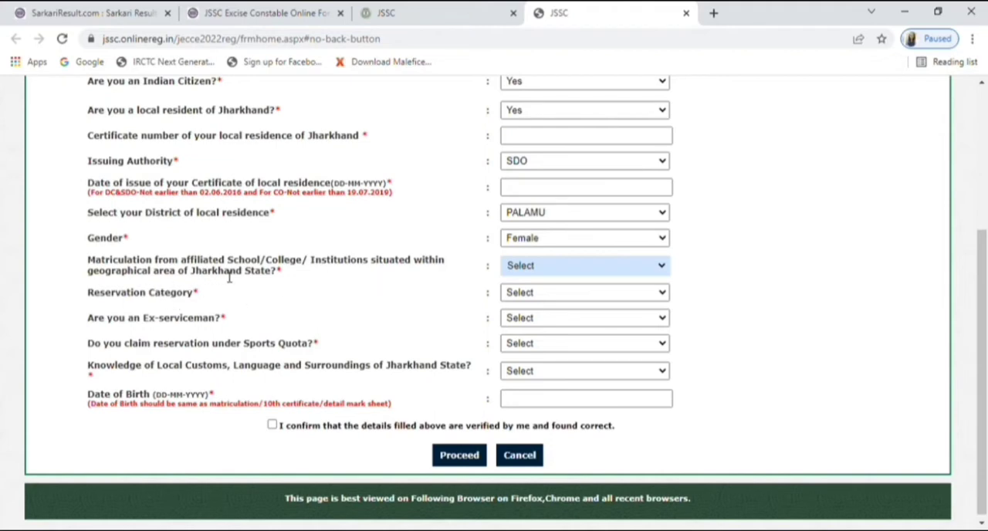
pyautogui.click(522, 311)
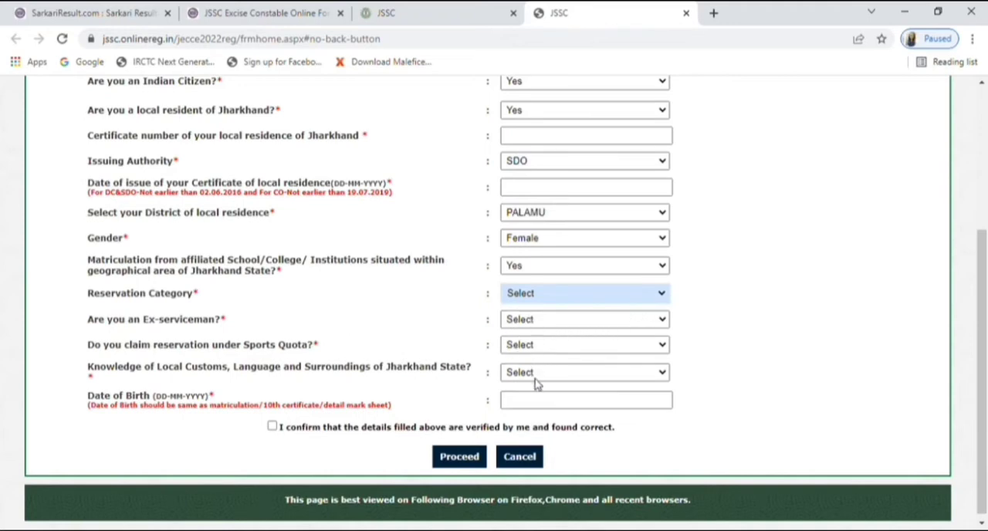
# Step: Answer No to being an ex-serviceman and No to claiming reservation under the sports quota
pyautogui.click(538, 320)
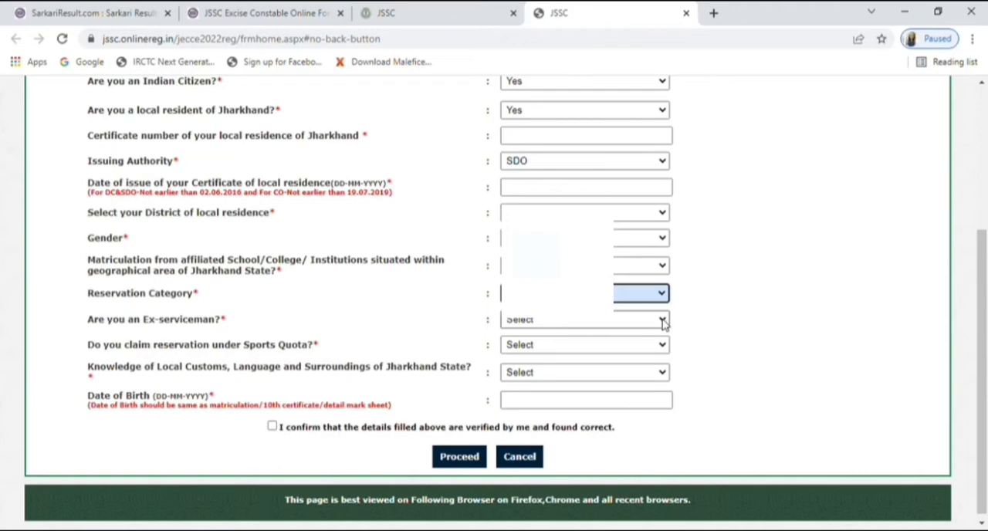
pyautogui.click(635, 357)
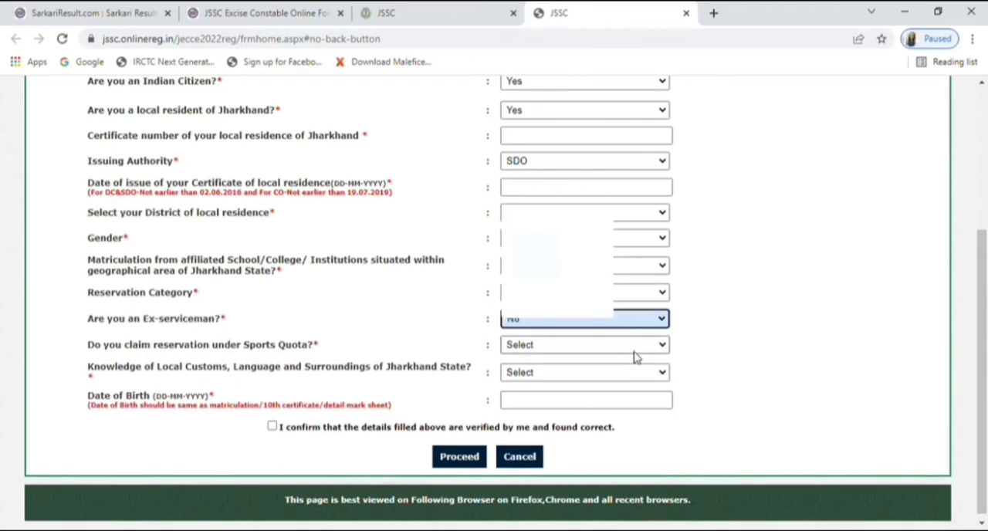
pyautogui.click(663, 353)
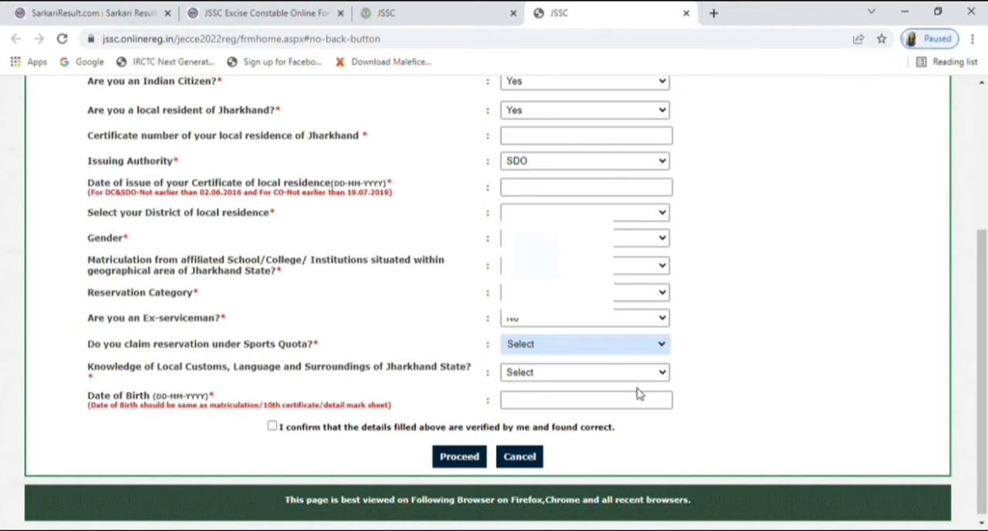
pyautogui.press('Down')
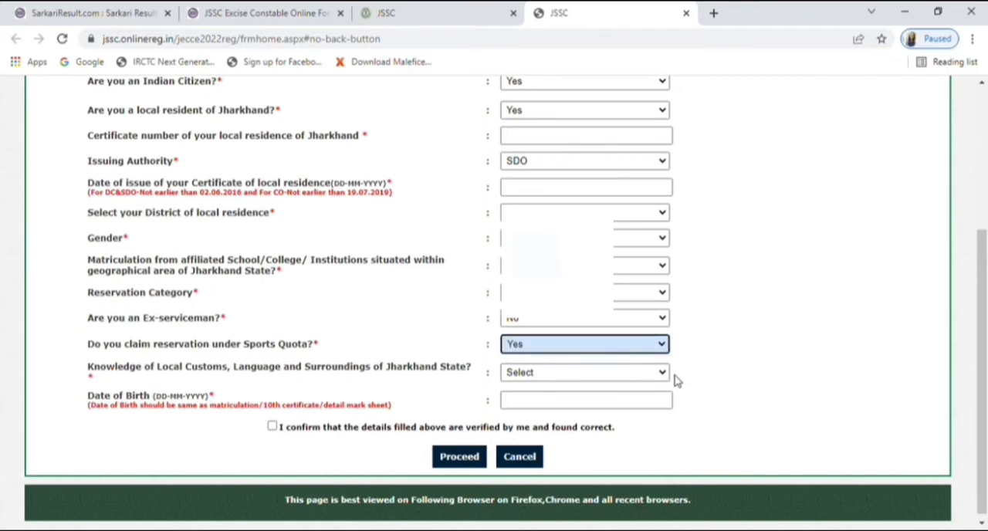
pyautogui.click(660, 374)
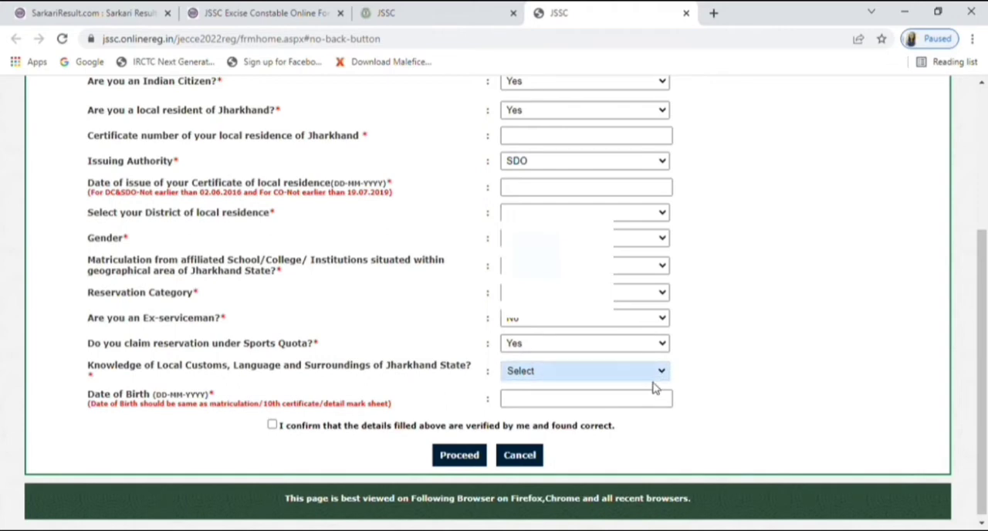
pyautogui.click(690, 353)
pyautogui.click(665, 347)
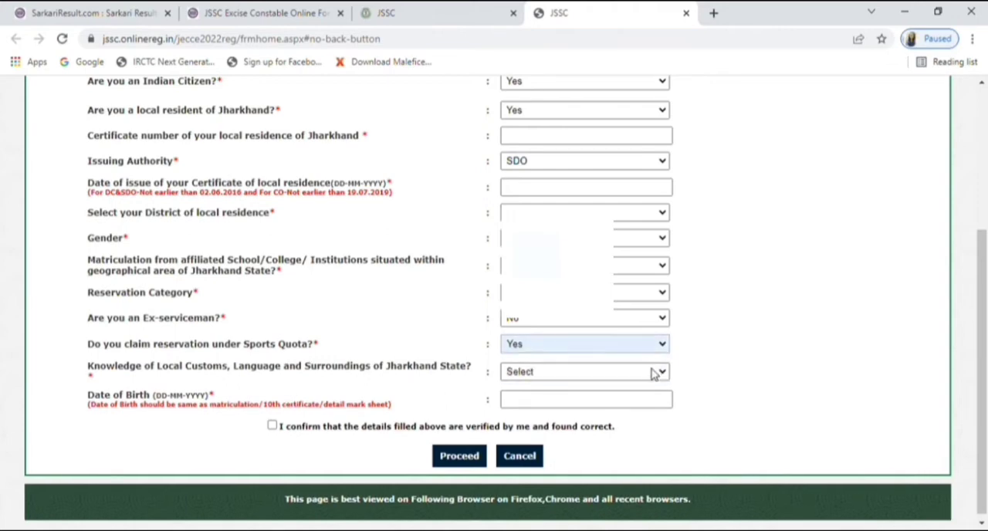
pyautogui.press('Down')
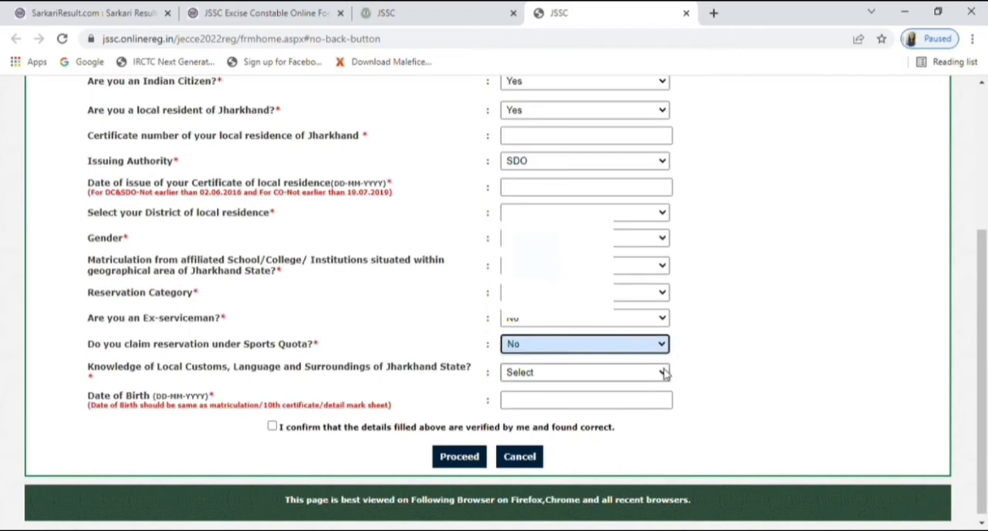
# Step: Answer Yes to knowledge of Jharkhand's local customs, language and surroundings, and enter the applicant's date of birth
pyautogui.click(664, 373)
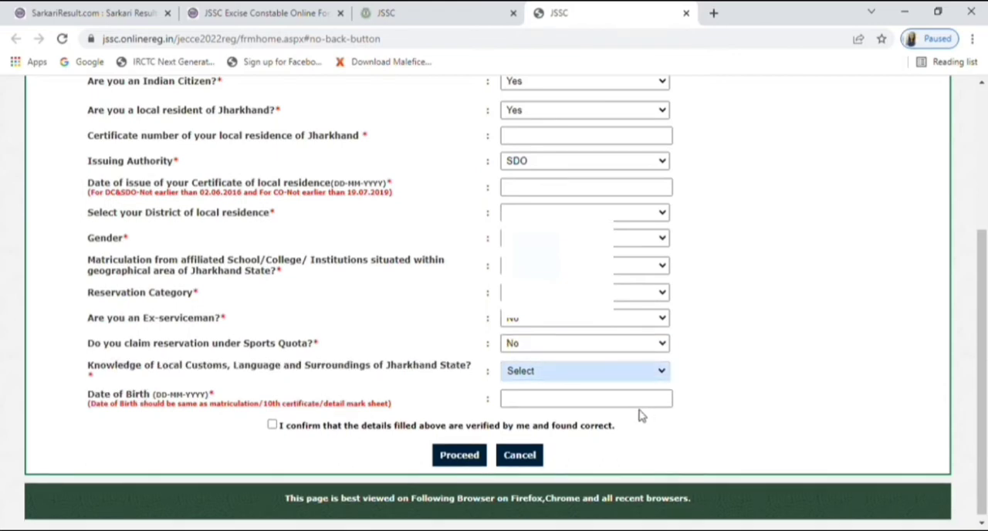
pyautogui.press('Down')
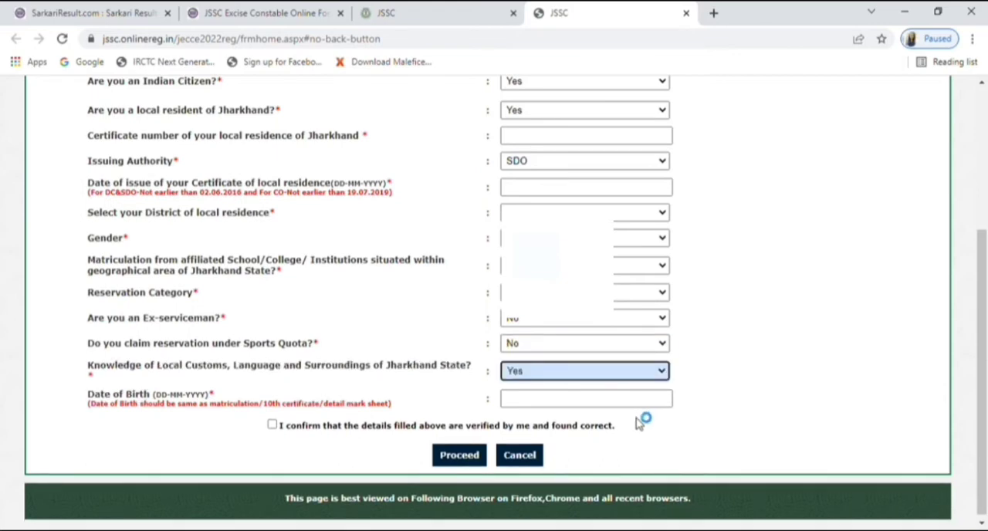
pyautogui.click(522, 407)
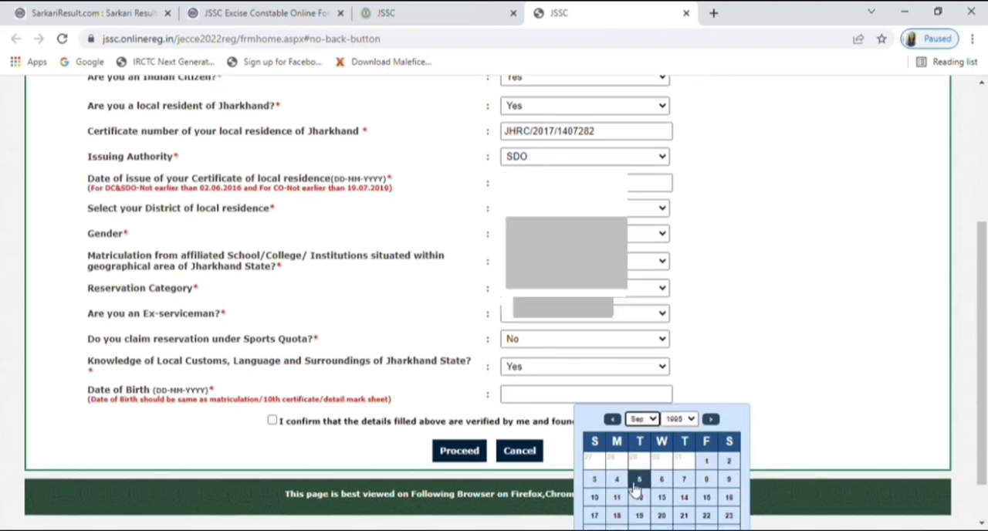
pyautogui.click(595, 498)
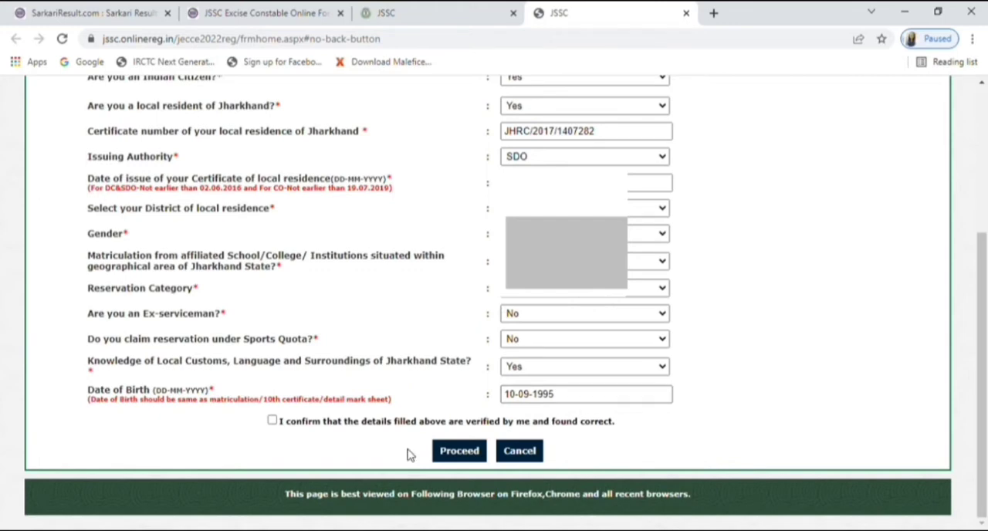
# Step: Confirm that the primary details are verified and correct, and proceed to the Personal and Educational Details form
pyautogui.click(272, 420)
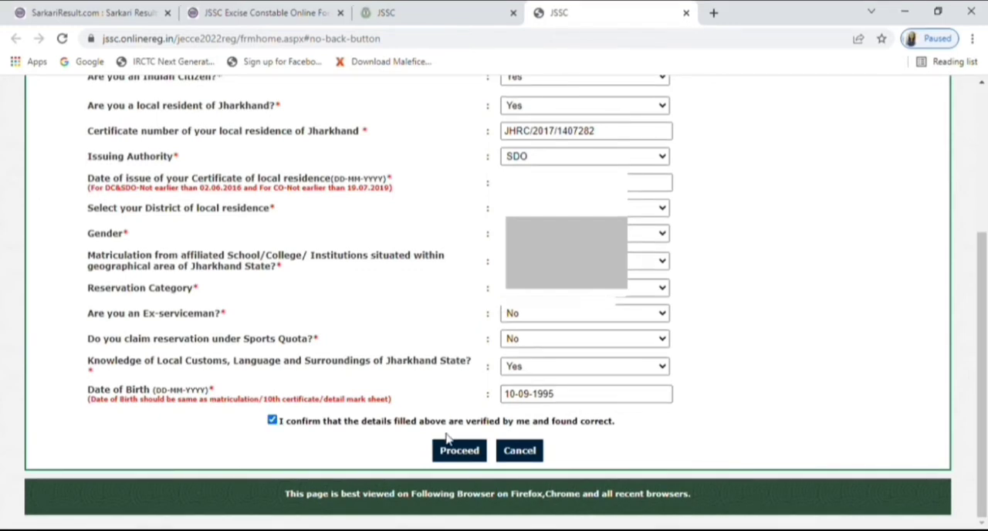
pyautogui.click(460, 452)
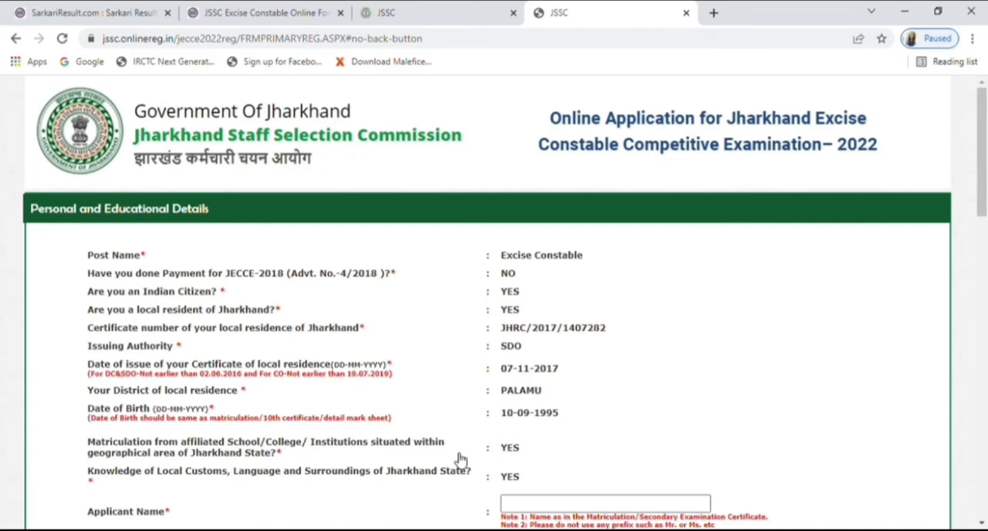
# Step: Enter the full names of the applicant, father and mother in Personal and Educational Details
pyautogui.scroll(-2, 521, 476)
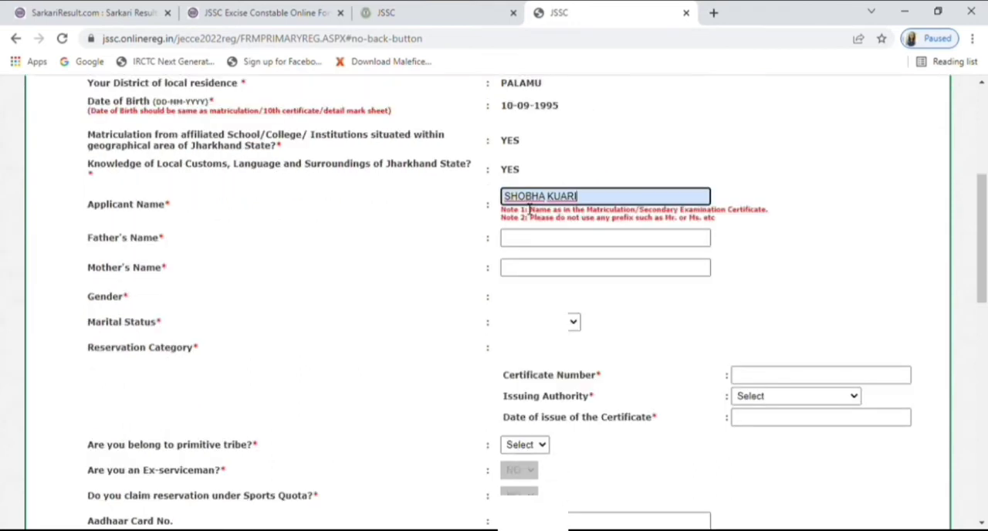
pyautogui.click(562, 197)
pyautogui.write('M')
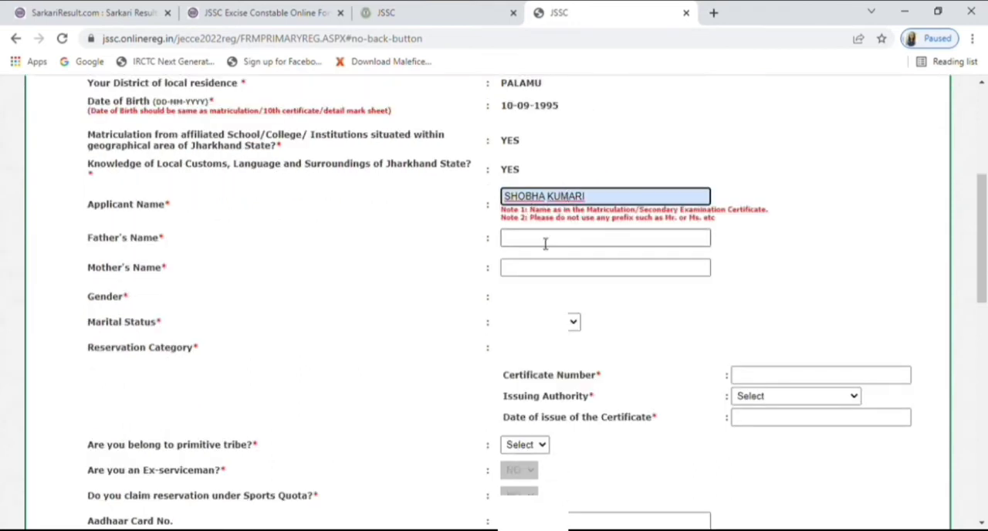
pyautogui.click(545, 242)
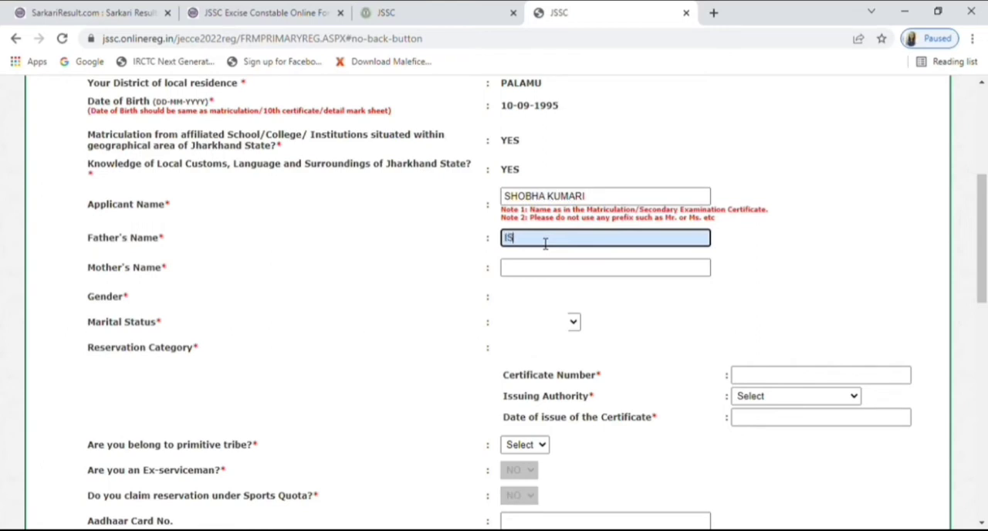
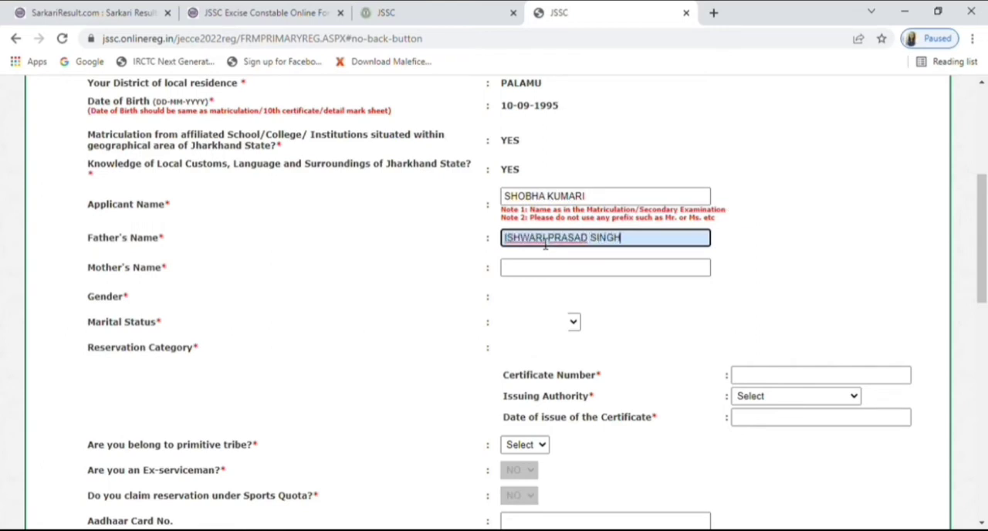
pyautogui.click(531, 275)
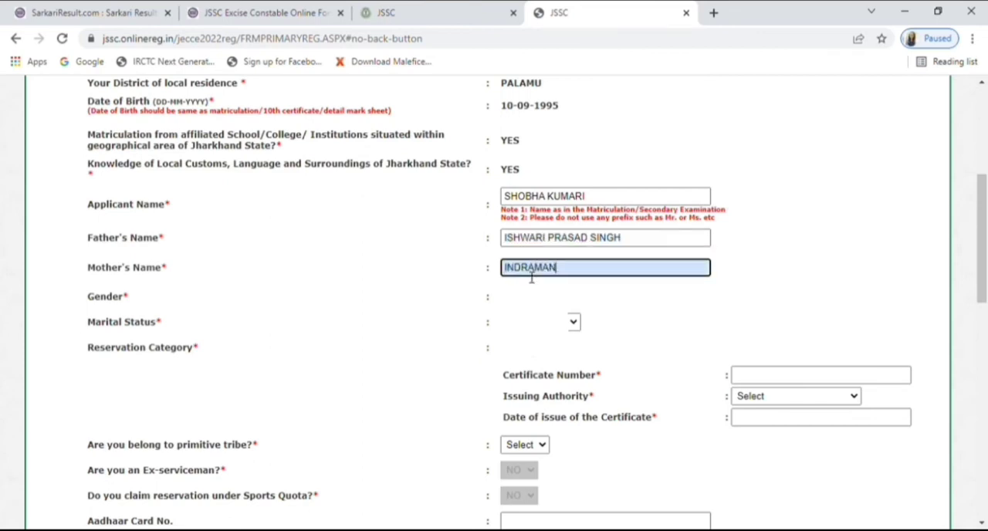
pyautogui.press('Tab')
pyautogui.press('Tab')
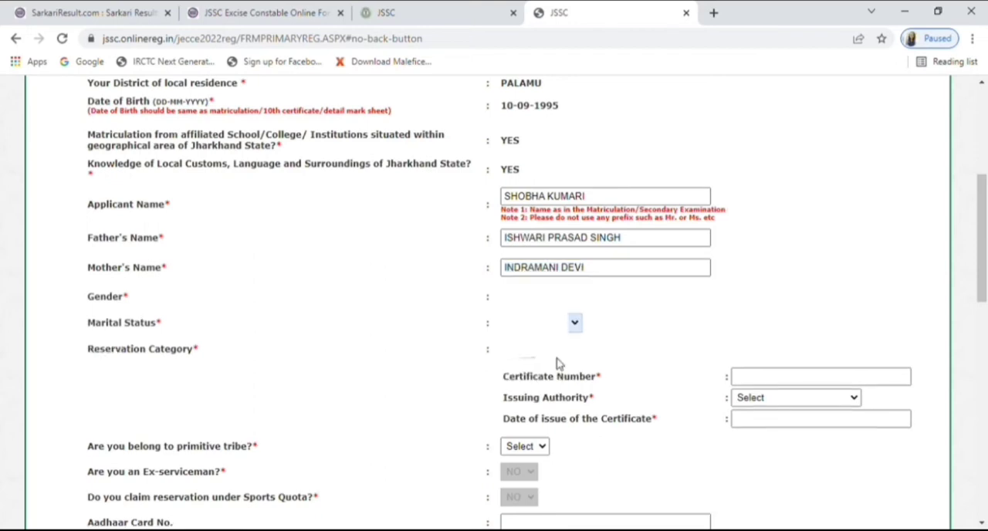
# Step: Fill in the reservation category certificate's number, issuing authority and date of issue, choosing the year 2017
pyautogui.scroll(-3, 531, 278)
pyautogui.click(818, 189)
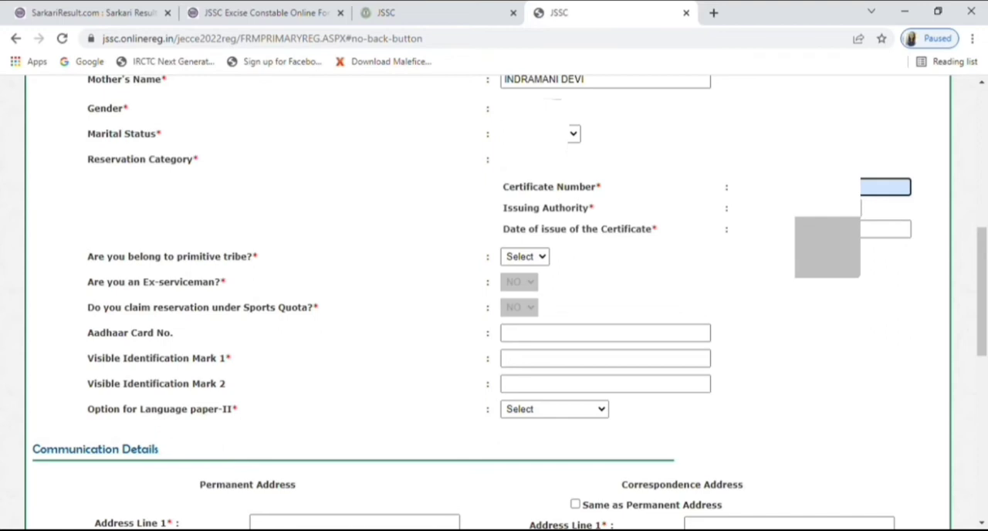
pyautogui.click(838, 208)
pyautogui.click(842, 229)
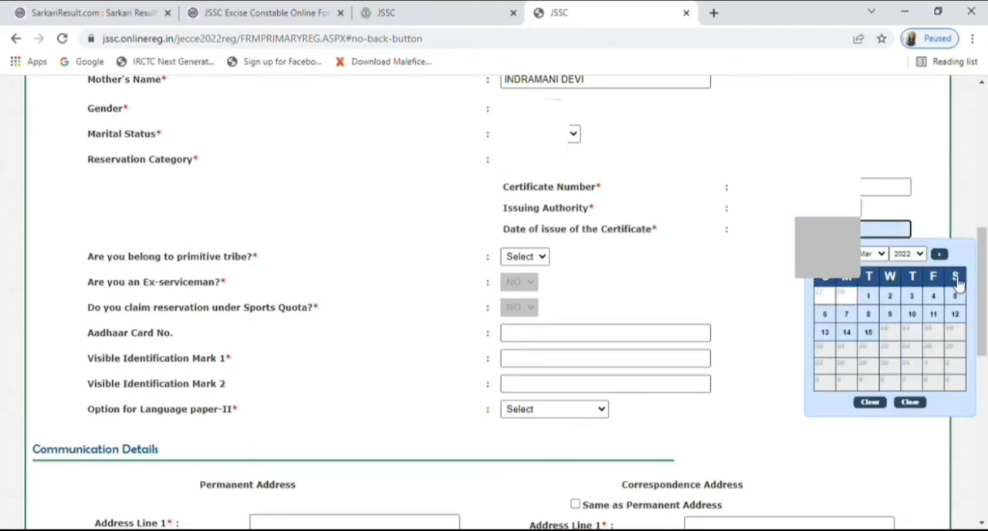
pyautogui.click(919, 256)
pyautogui.click(908, 316)
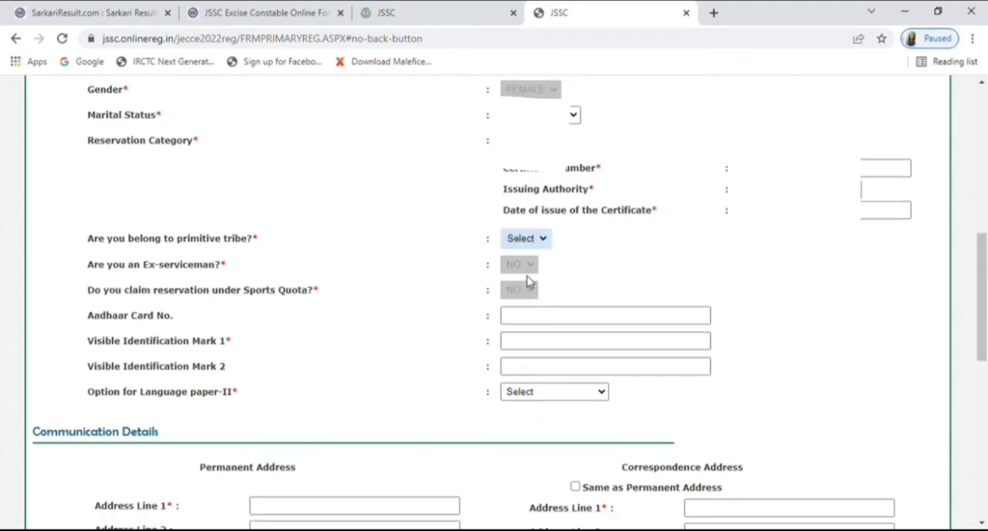
# Step: Answer Yes to belonging to a primitive tribe and choose the applicant's caste name
pyautogui.click(528, 276)
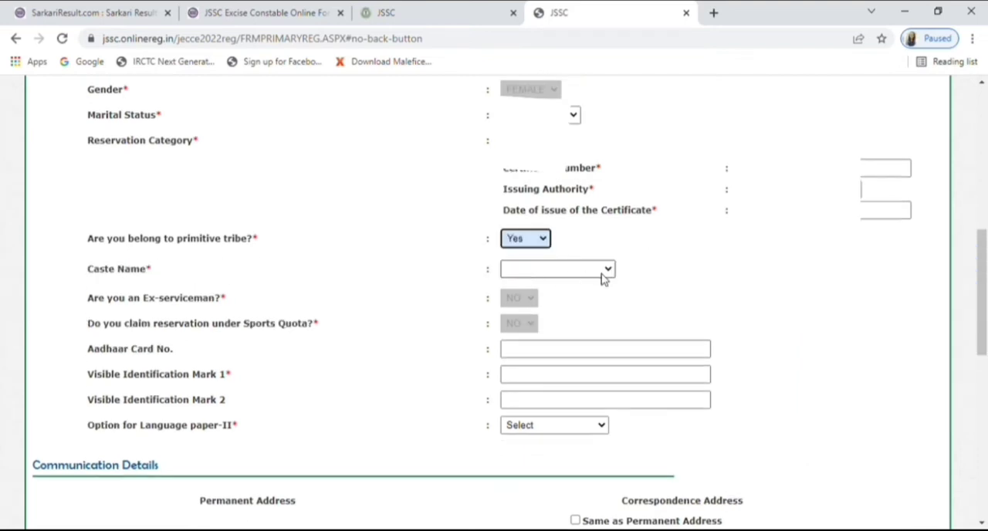
pyautogui.click(608, 271)
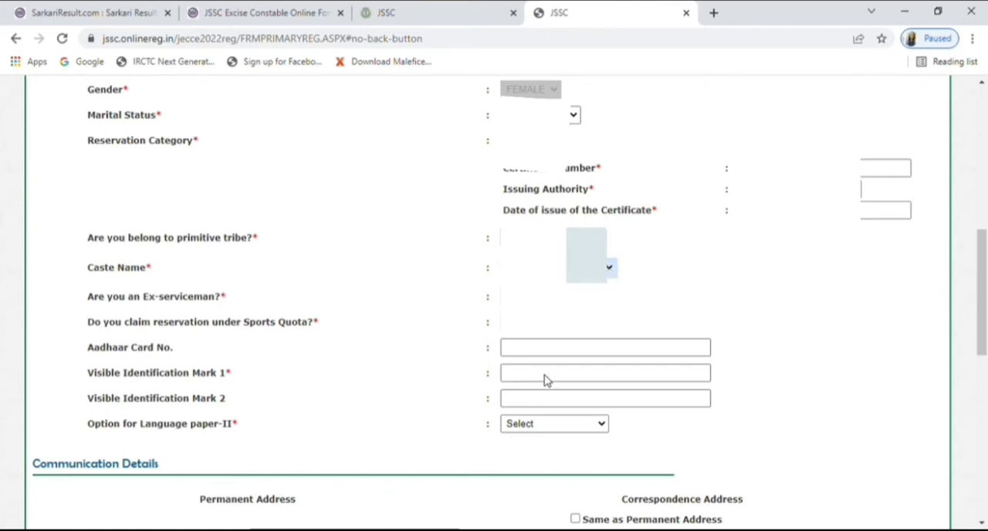
pyautogui.click(651, 275)
# Step: Enter the Aadhaar card number and set the first visible identification mark to MOLE ON LEFT CHEEK
pyautogui.scroll(-1, 591, 281)
pyautogui.click(579, 260)
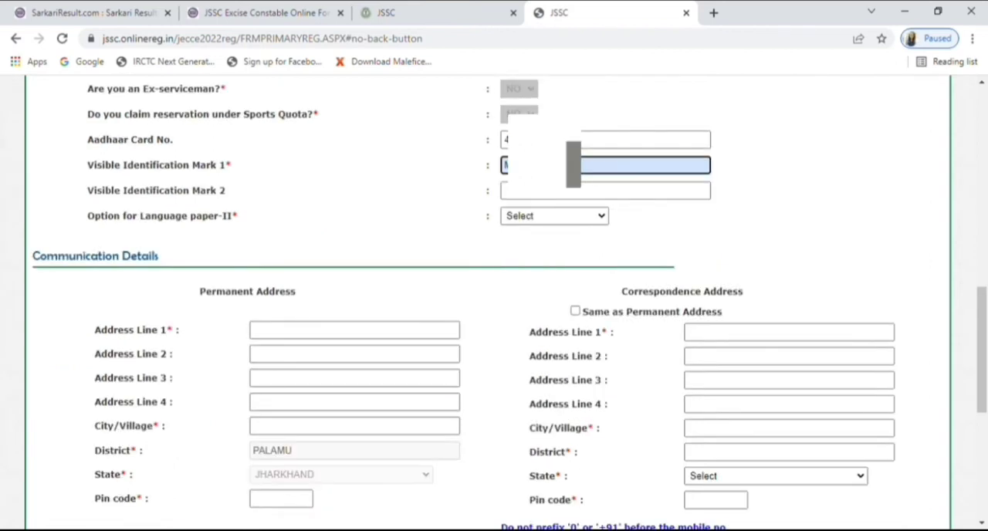
pyautogui.write('HEEK')
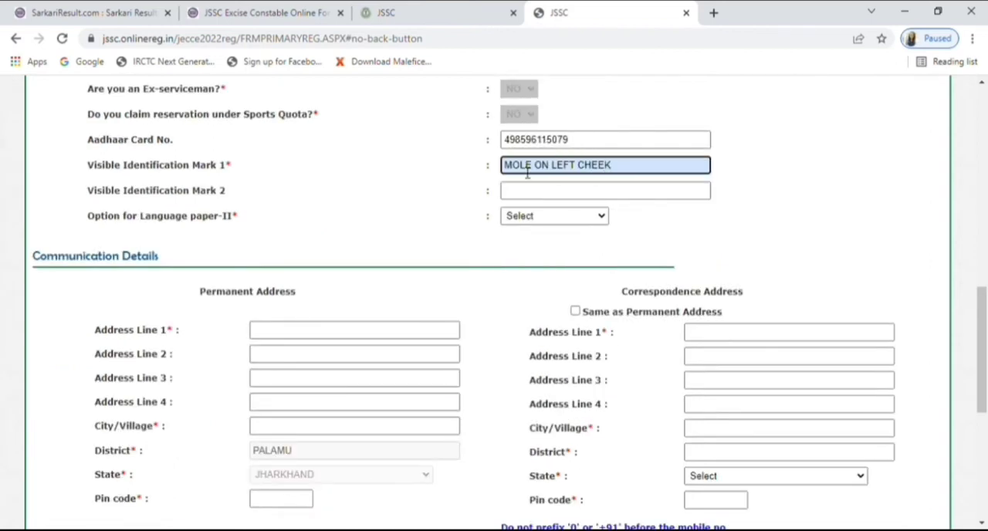
# Step: Set the second visible identification mark to MOLE ON LEFT HAND WRIST and choose the language for paper-II
pyautogui.scroll(-1, 540, 166)
pyautogui.click(540, 172)
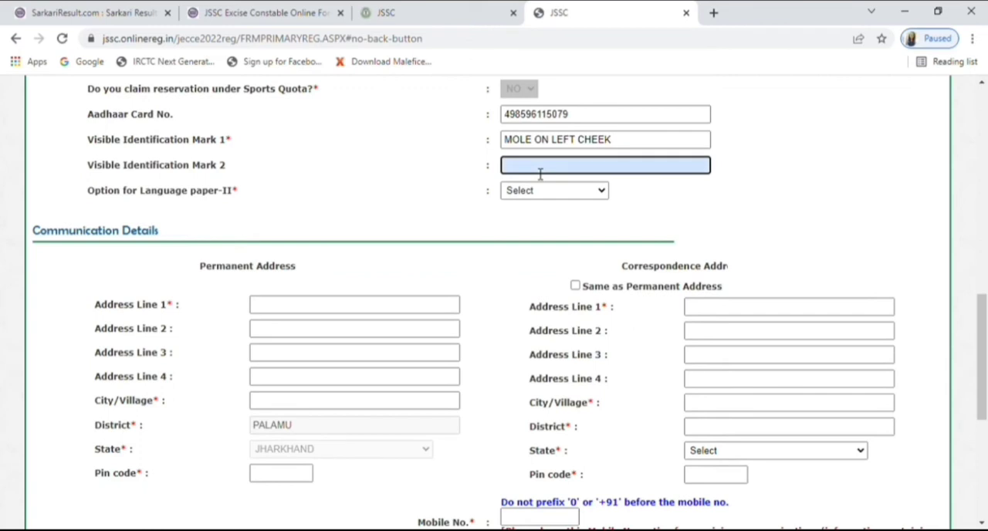
pyautogui.write('MOLE ON LEFT HAND WR')
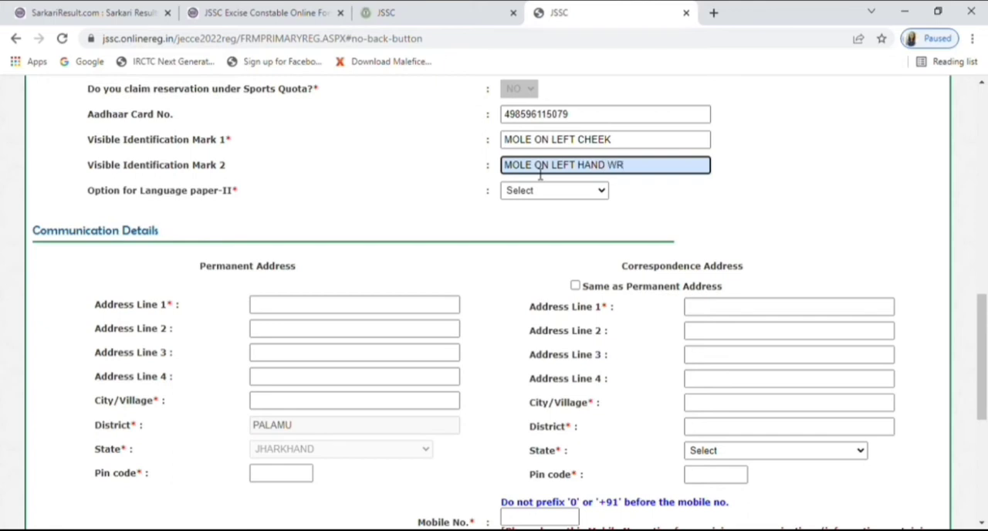
pyautogui.write('IST')
pyautogui.press('Tab')
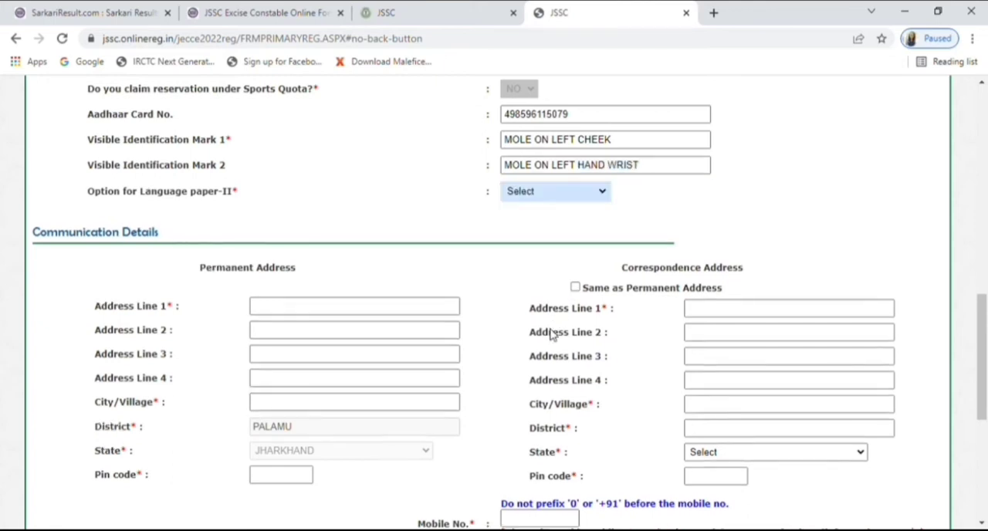
pyautogui.press('n')
# Step: Enter the first address line and the postal code of the applicant's permanent address
pyautogui.scroll(-3, 556, 334)
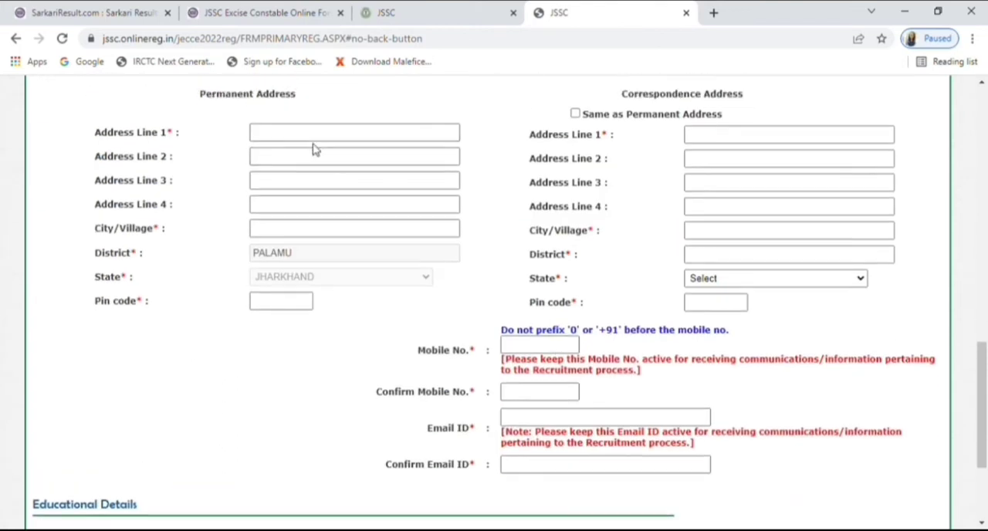
pyautogui.click(313, 135)
pyautogui.click(287, 302)
pyautogui.write('822123')
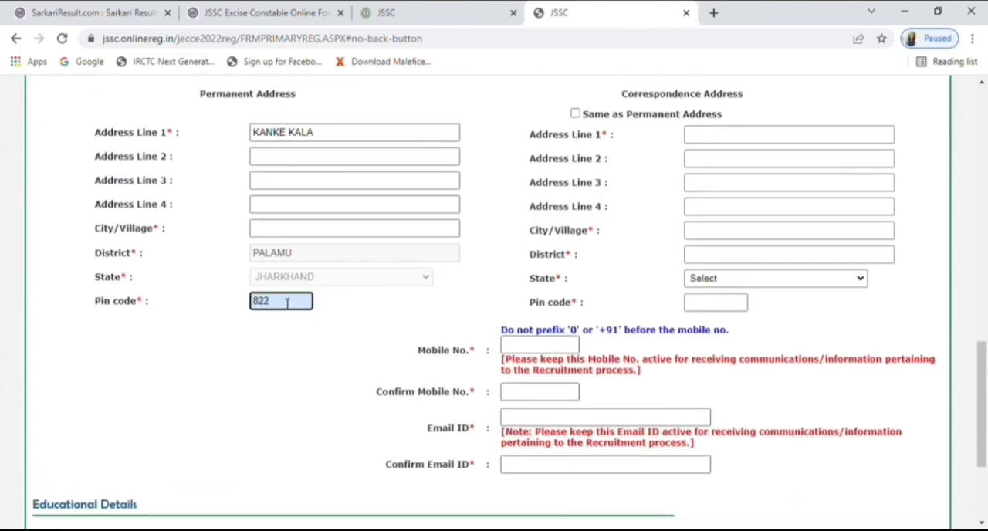
pyautogui.click(408, 304)
# Step: Enter the first address line and the district of the applicant's correspondence address
pyautogui.click(708, 139)
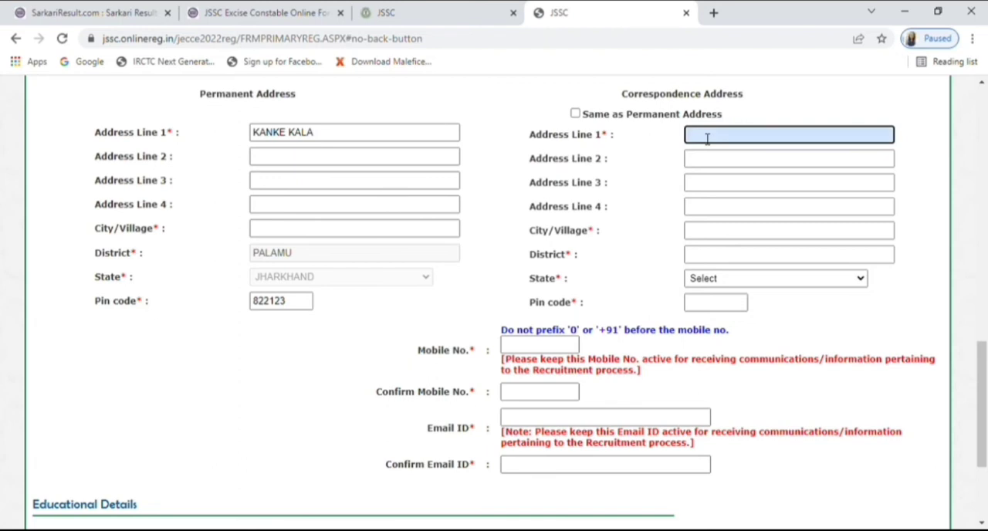
pyautogui.write('MEDININAGAR')
pyautogui.click(724, 164)
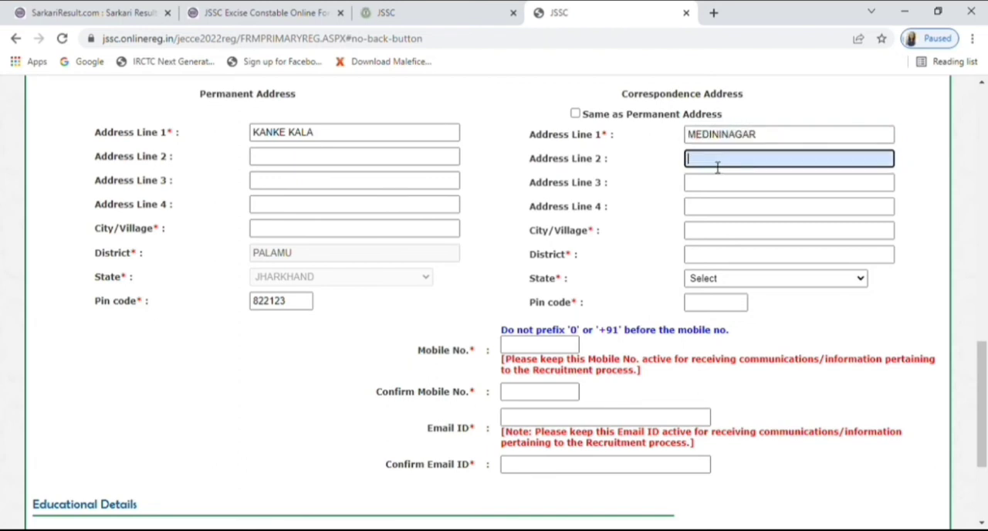
pyautogui.click(971, 160)
pyautogui.click(717, 262)
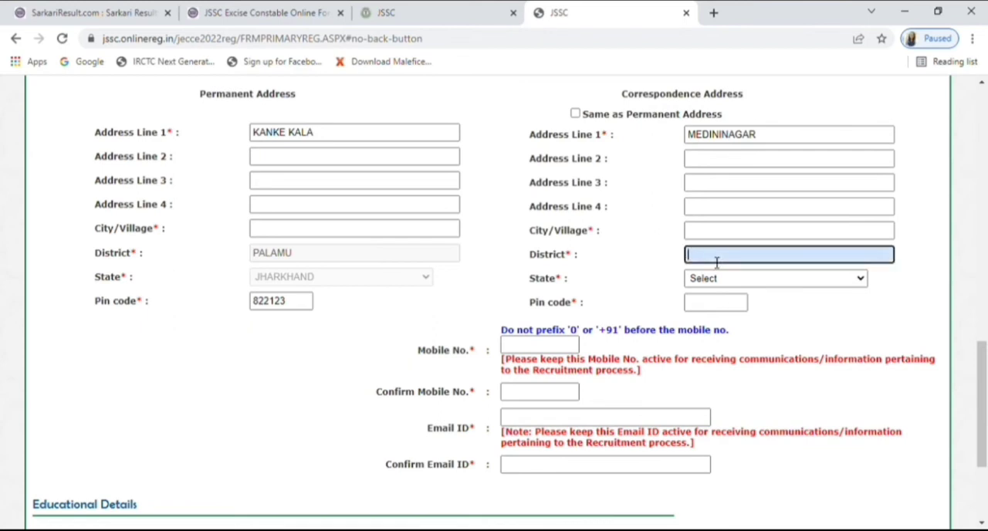
pyautogui.write('PALAMU')
pyautogui.click(641, 270)
# Step: Set the correspondence address state to JHARKHAND and enter its postal code
pyautogui.click(861, 280)
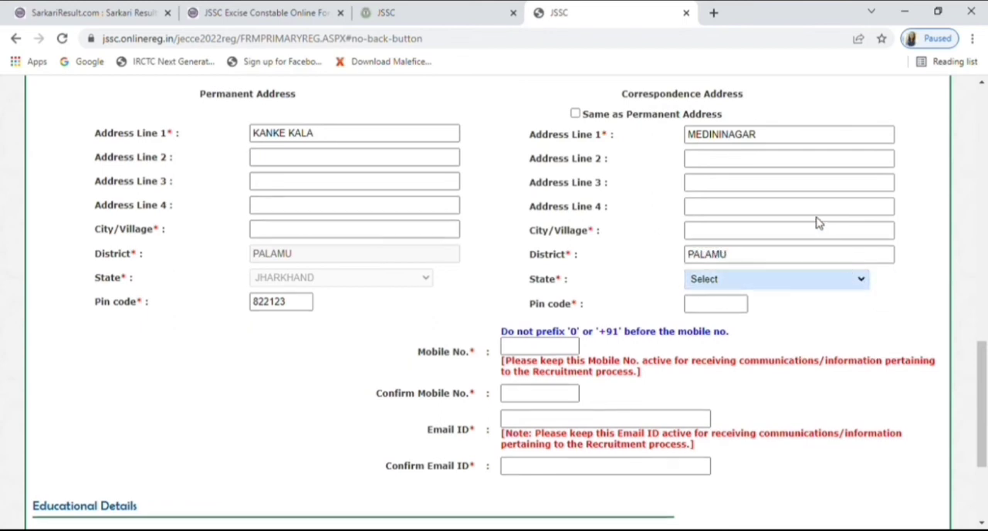
pyautogui.click(816, 221)
pyautogui.click(734, 307)
pyautogui.write('822102')
pyautogui.click(772, 323)
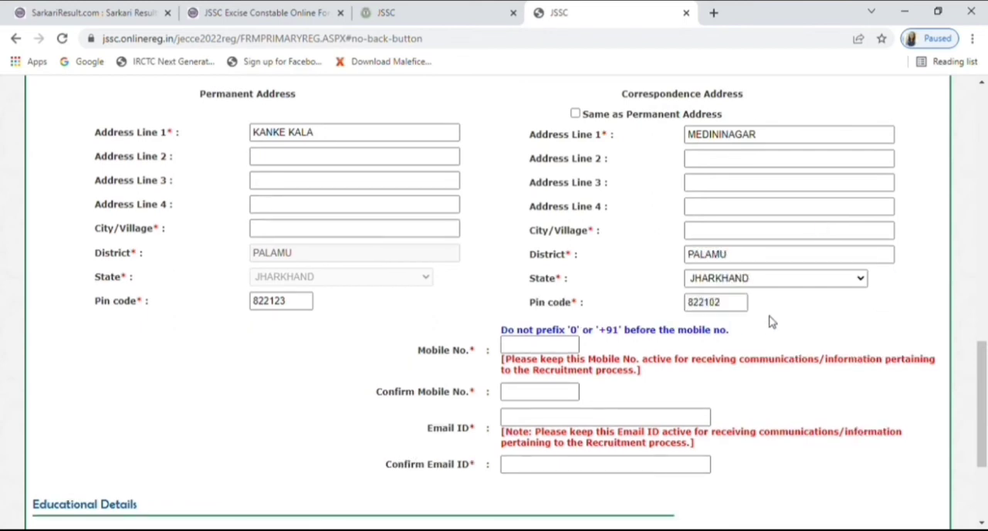
# Step: Correct the applicant's e-mail address in both the Email ID and Confirm Email ID entries
pyautogui.scroll(-3, 772, 322)
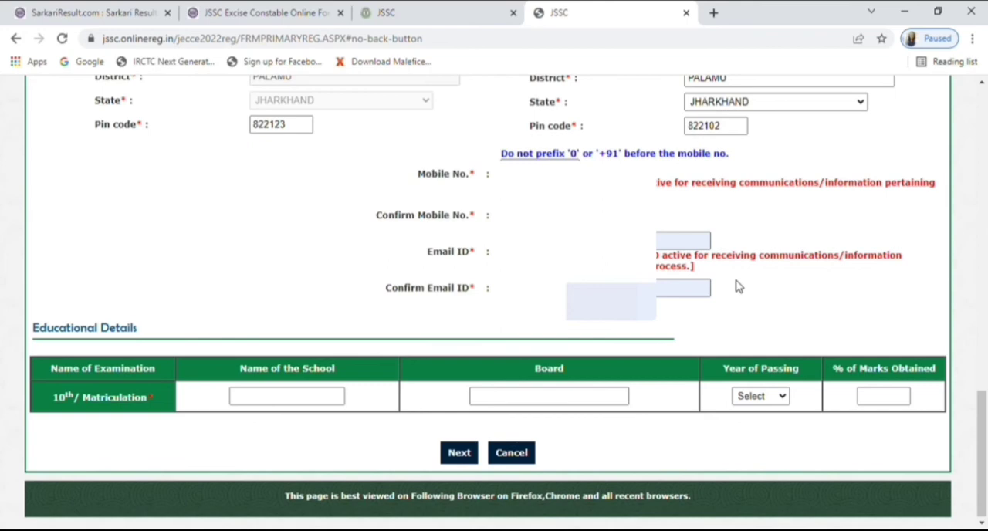
pyautogui.click(658, 244)
pyautogui.press('BackSpace')
pyautogui.moveTo(658, 253); pyautogui.dragTo(722, 259)
pyautogui.click(661, 291)
pyautogui.press('BackSpace')
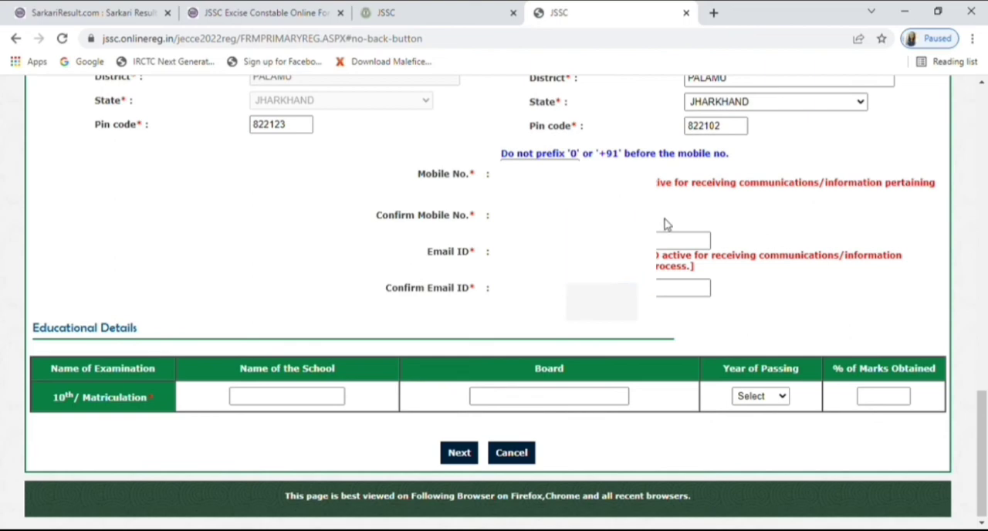
# Step: Enter SARVODAY GIRLS HIGH SCHOOL MEDININAGAR as the matriculation school and JHARKHAND BOARD as its board
pyautogui.click(261, 401)
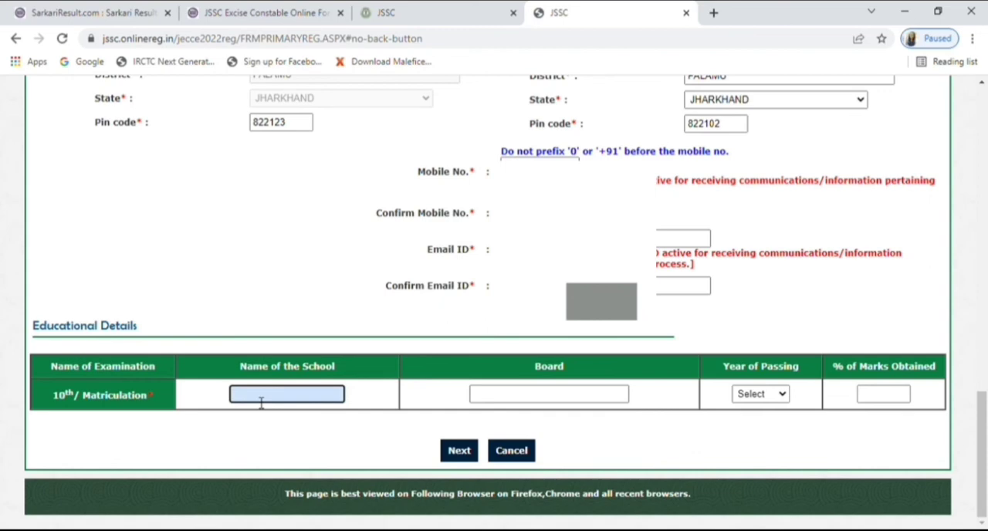
pyautogui.write('SARVODAY GIRLS HIGH')
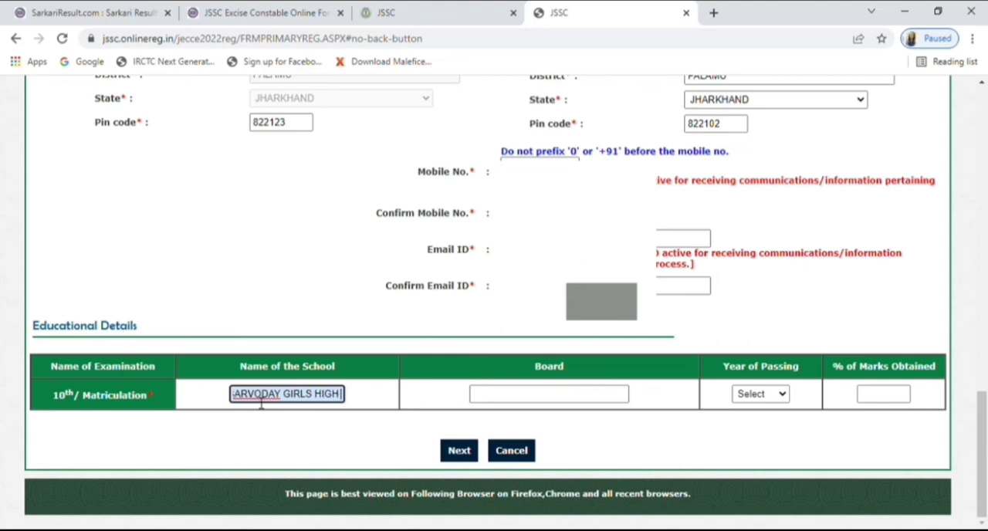
pyautogui.write(' SCHOOL MEDININAGAR')
pyautogui.click(510, 400)
pyautogui.write('JHARKHAND')
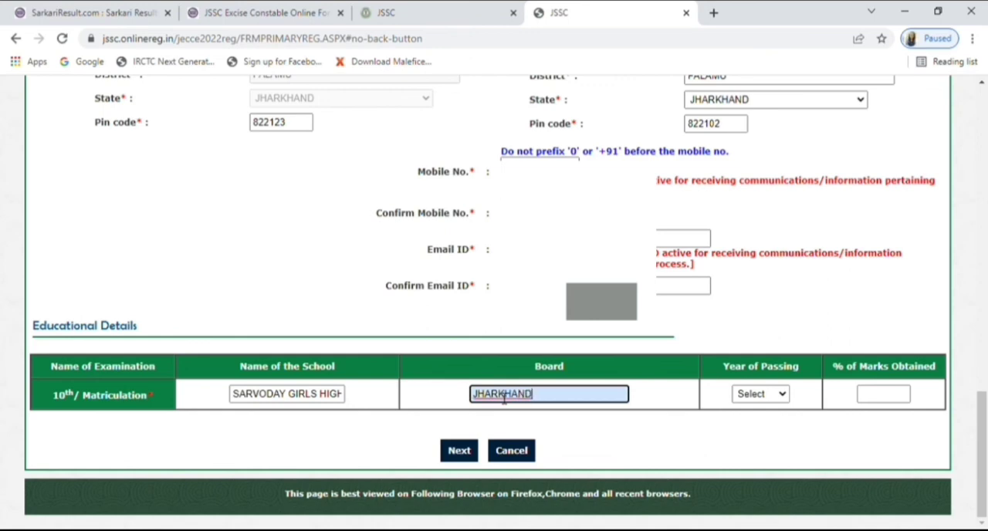
pyautogui.write(' BOARD')
# Step: Set the matriculation year of passing to 2010 and the percentage of marks obtained to 71.2
pyautogui.click(779, 395)
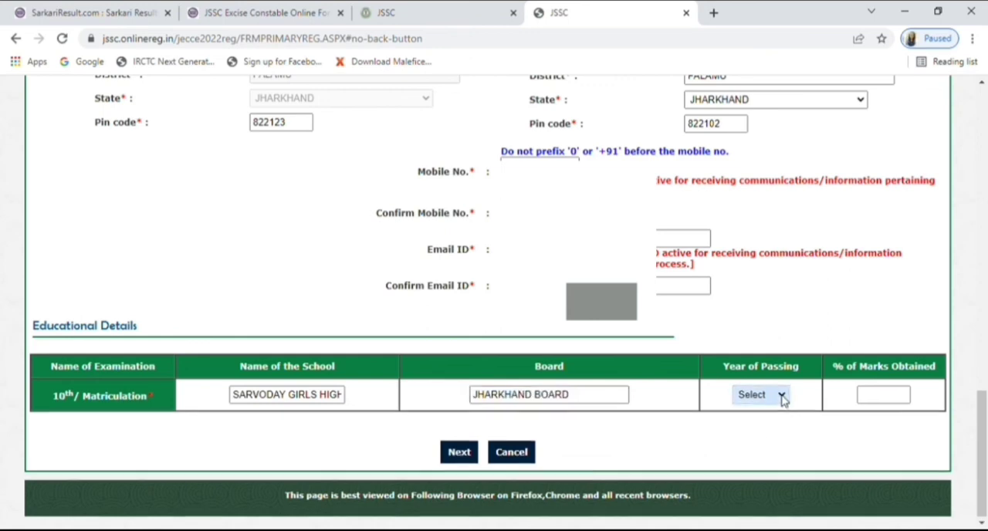
pyautogui.click(756, 308)
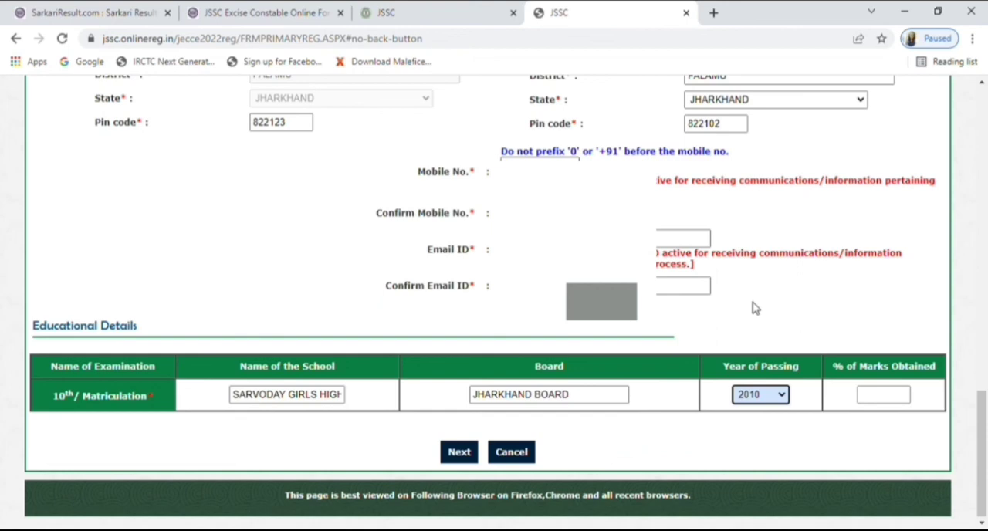
pyautogui.click(877, 400)
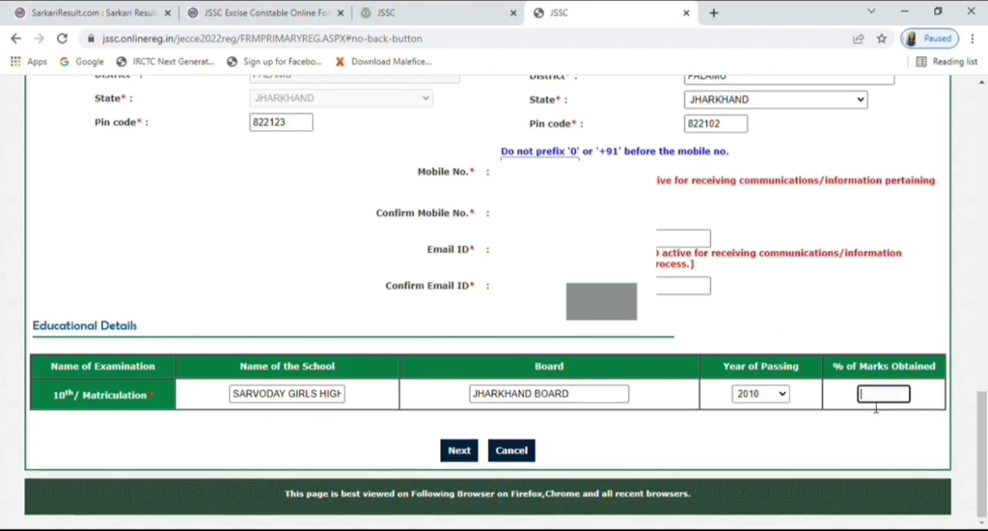
pyautogui.write('71.2')
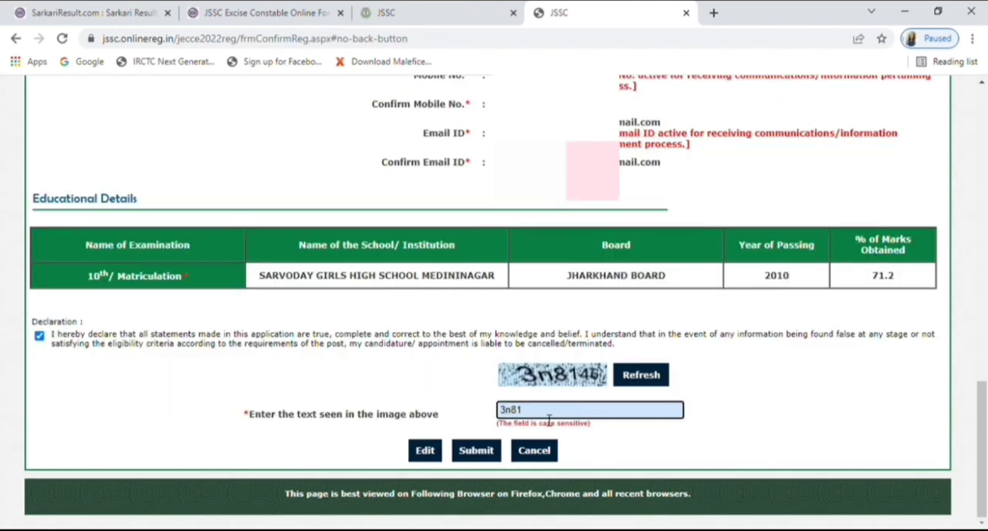
# Step: Complete the captcha text on the confirmation page, submit the registration and proceed to the candidate login
pyautogui.write('46')
pyautogui.click(477, 452)
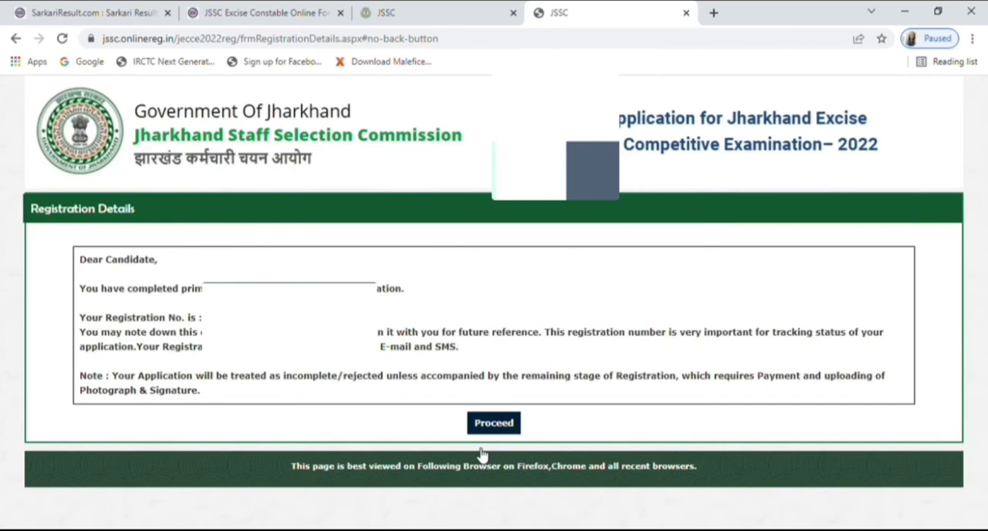
pyautogui.click(494, 424)
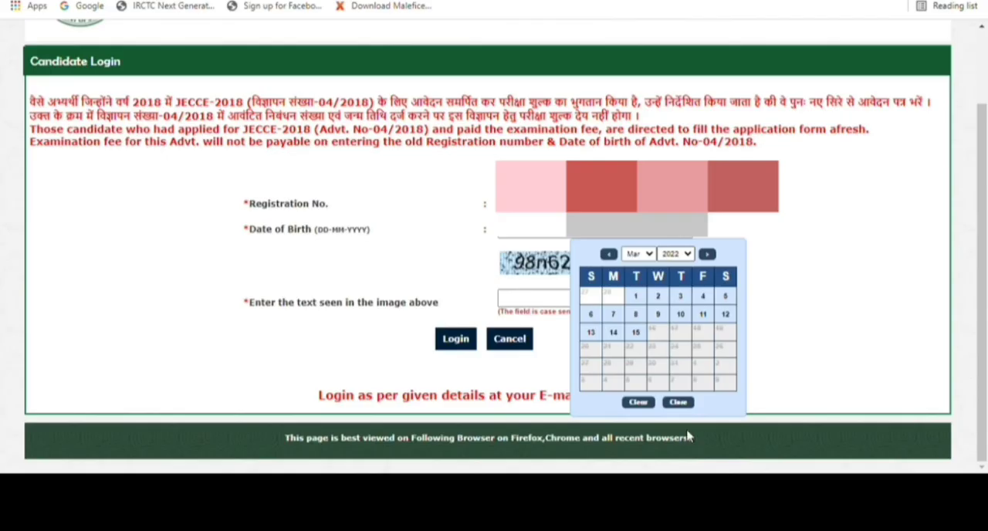
# Step: Fill in the applicant's registration number and date of birth for the candidate login
pyautogui.click(673, 407)
pyautogui.click(641, 255)
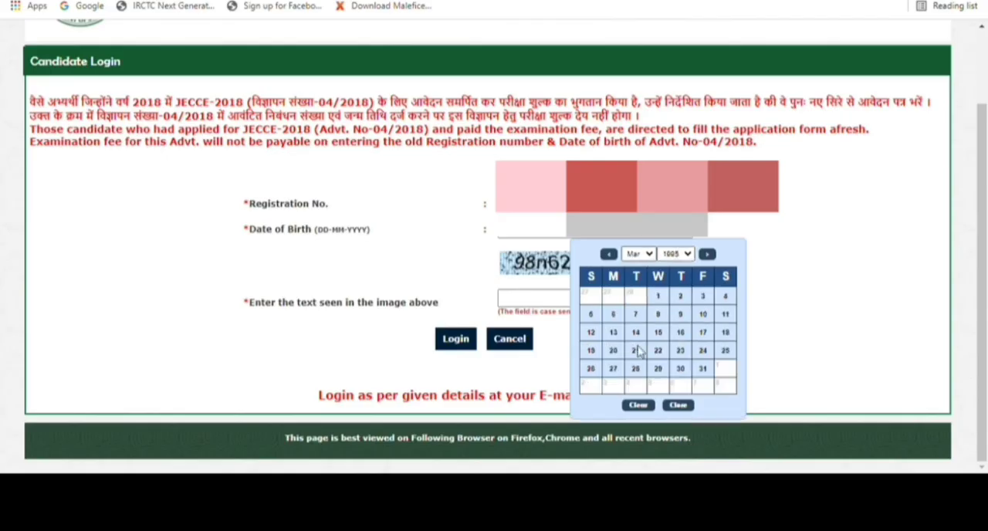
pyautogui.click(637, 343)
pyautogui.click(612, 333)
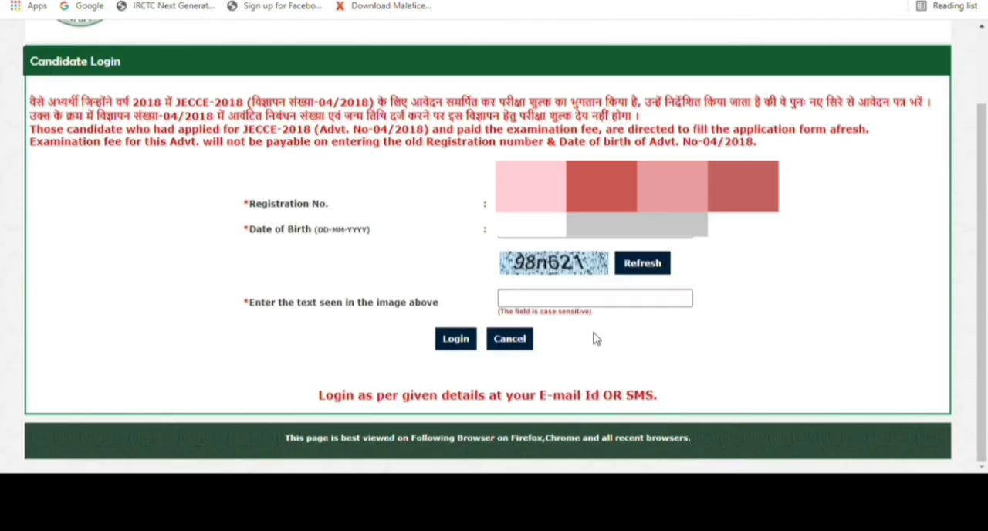
# Step: Enter the captcha text from the image and log in to the candidate account
pyautogui.click(544, 300)
pyautogui.write('98n621')
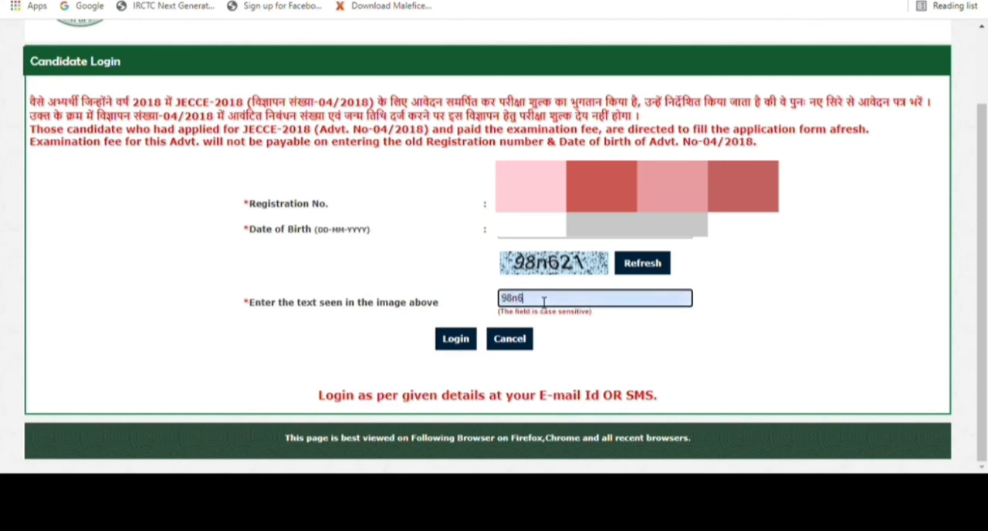
pyautogui.click(466, 340)
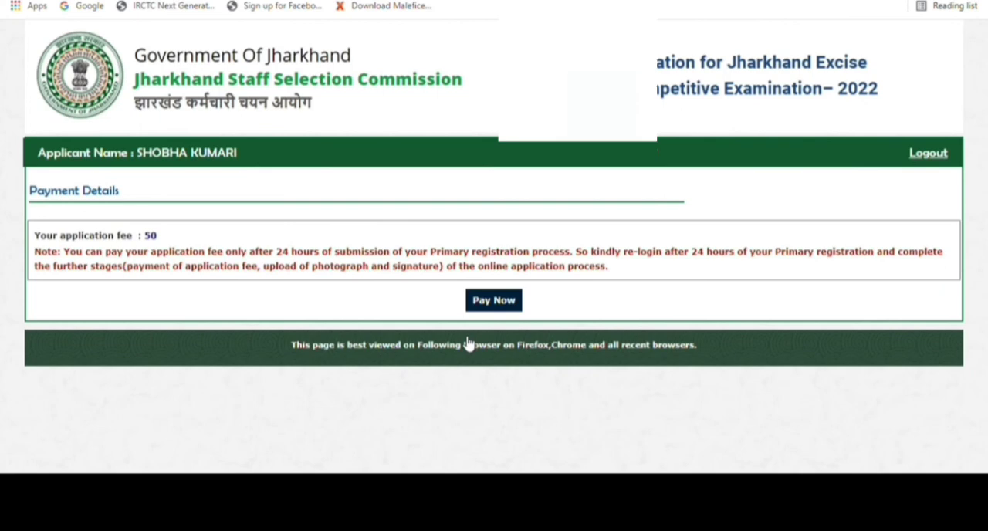
# Step: Log out of the candidate account from the Payment Details page
pyautogui.click(927, 155)
pyautogui.click(929, 154)
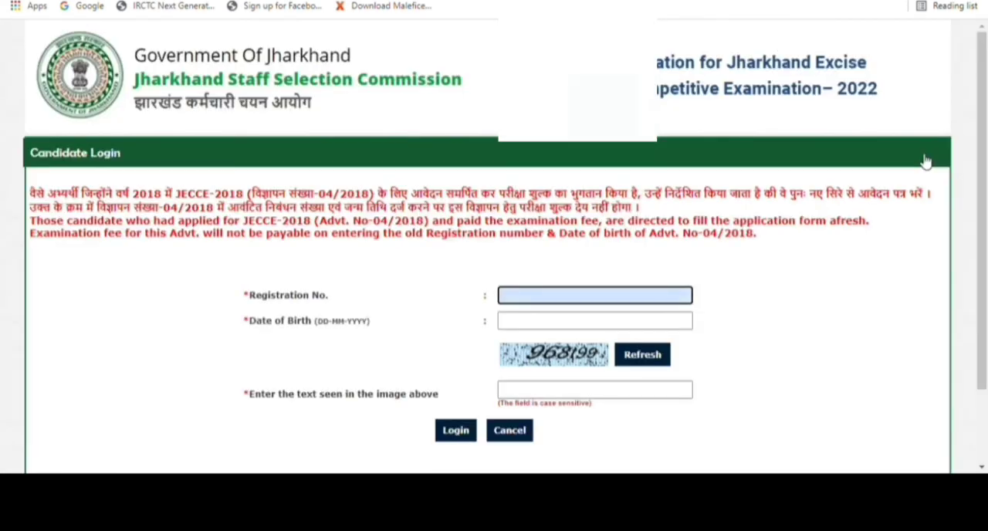